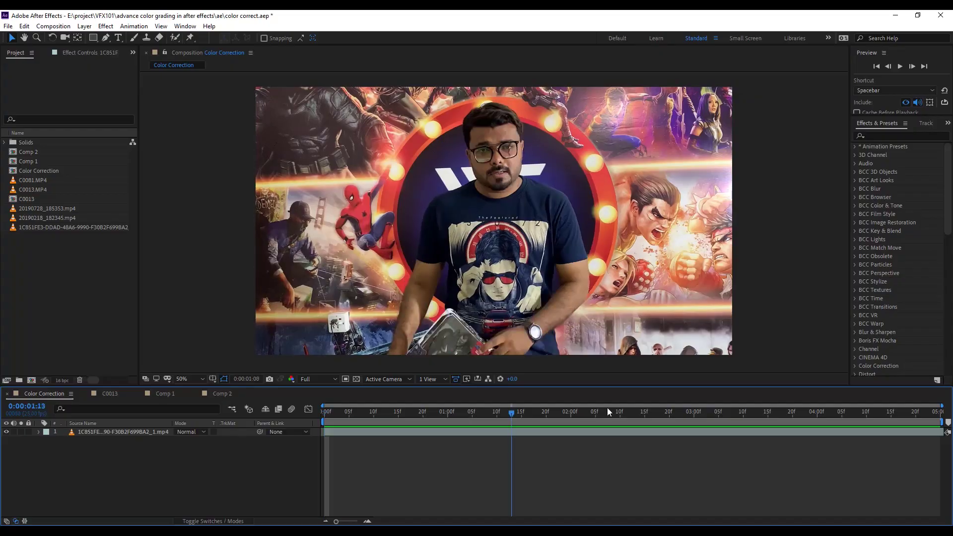
# Move the current-time indicator in the Color Correction composition to 0:00:02:07
pyautogui.click(604, 406)
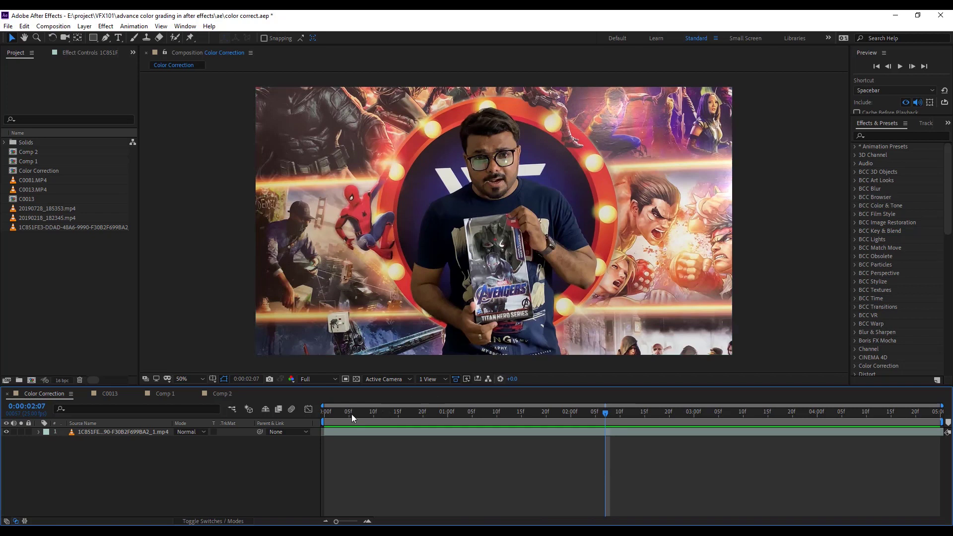
# Add a new adjustment layer above the selected video clip
pyautogui.click(347, 432)
pyautogui.press('pageup')
pyautogui.press('pageup')
pyautogui.press('pageup')
pyautogui.press('pageup')
pyautogui.press('pageup')
pyautogui.click(84, 27)
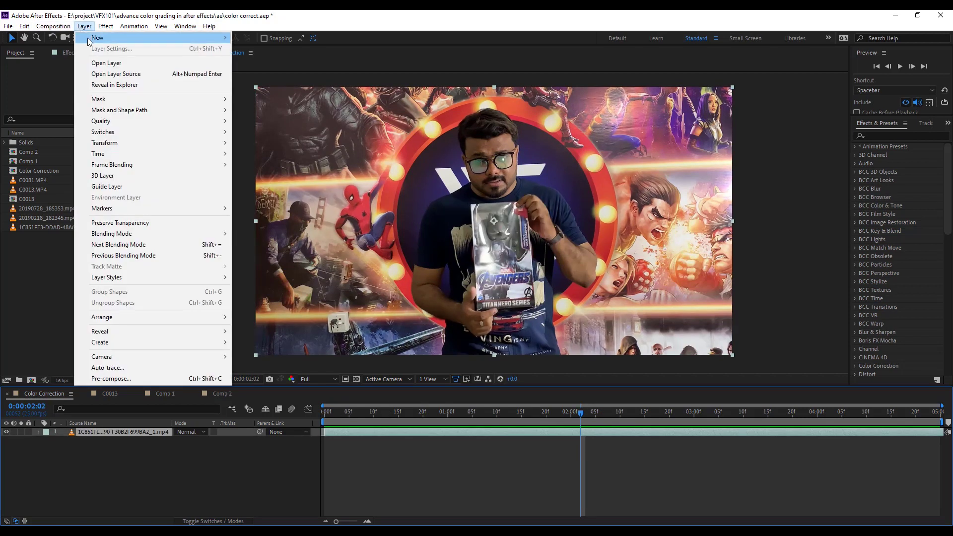
pyautogui.moveTo(209, 37)
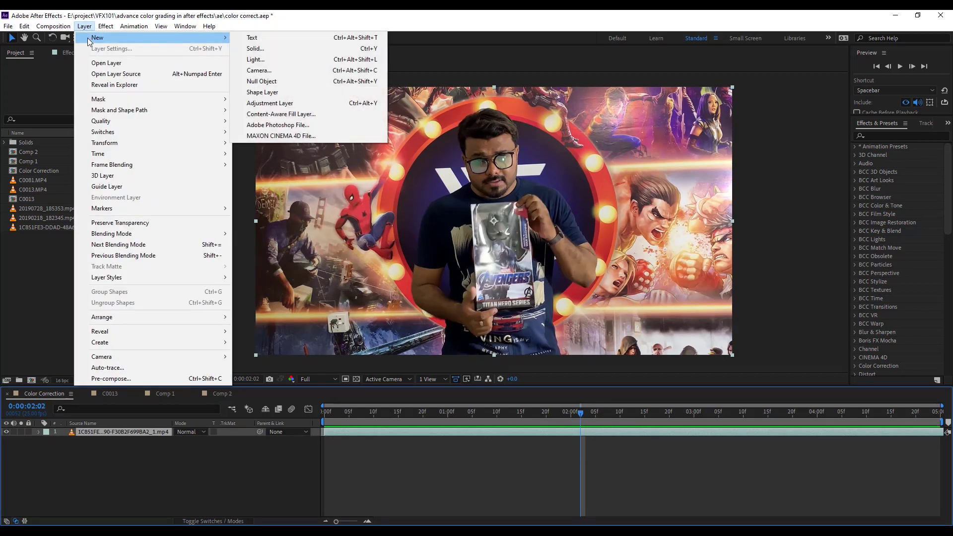
pyautogui.click(285, 103)
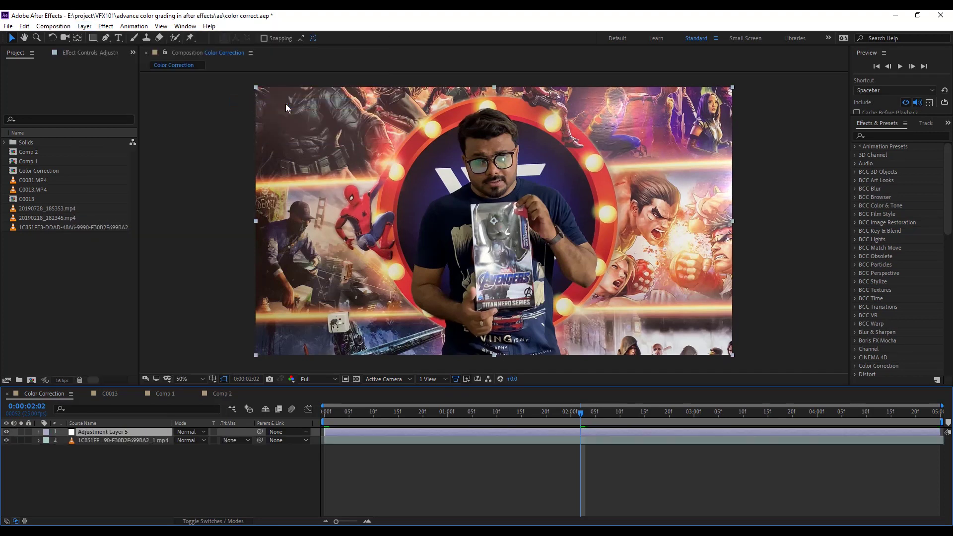
# Apply Levels to the adjustment layer, lowering RGB input white and raising gamma slightly
pyautogui.click(106, 26)
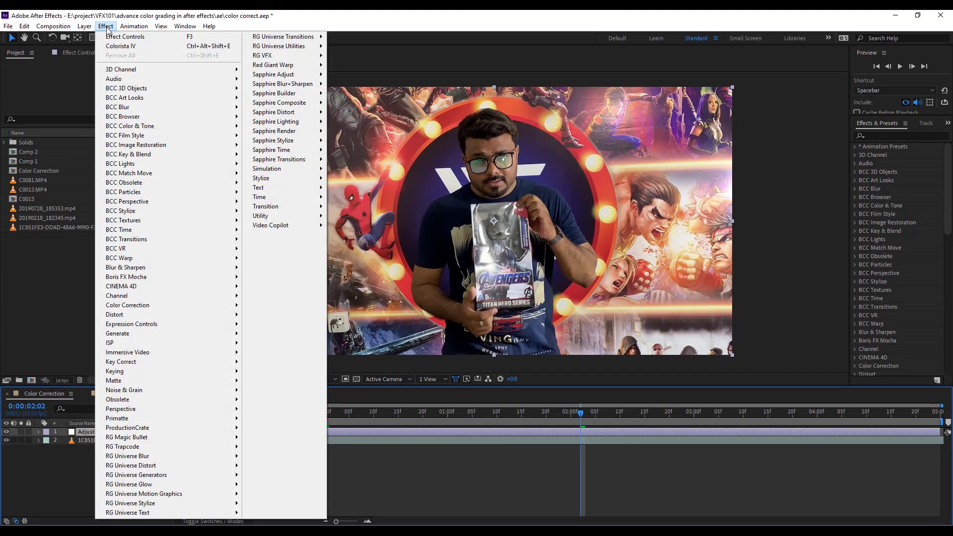
pyautogui.moveTo(175, 309)
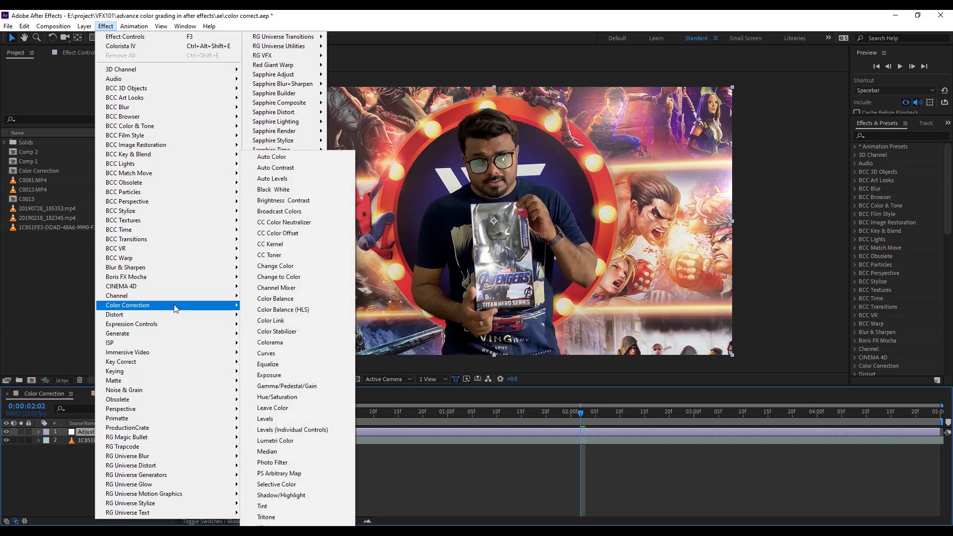
pyautogui.click(283, 420)
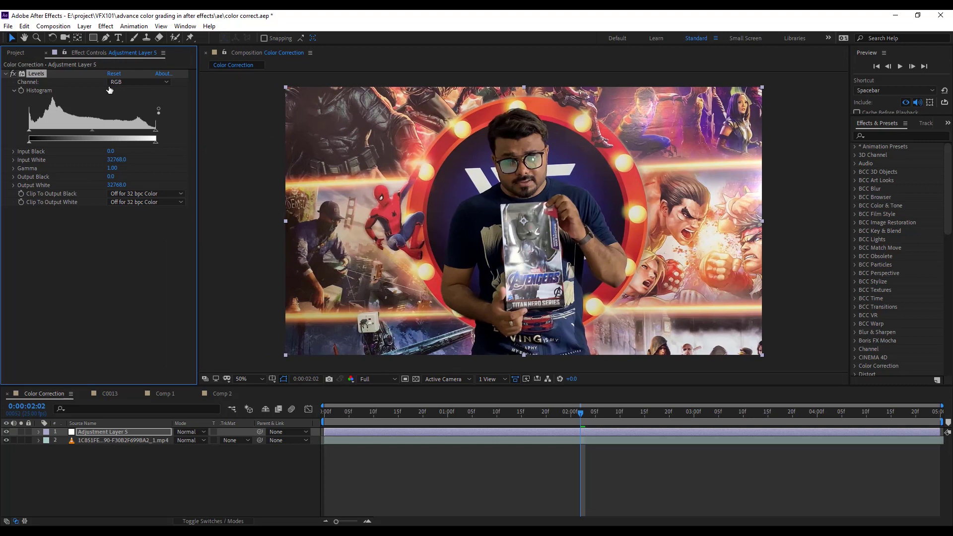
pyautogui.moveTo(156, 130); pyautogui.dragTo(149, 132)
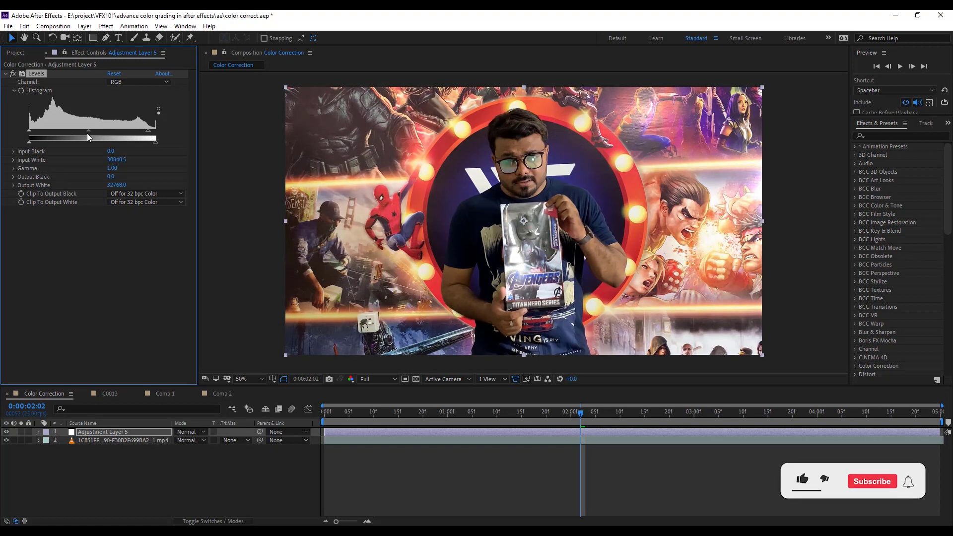
pyautogui.moveTo(87, 133); pyautogui.dragTo(84, 133)
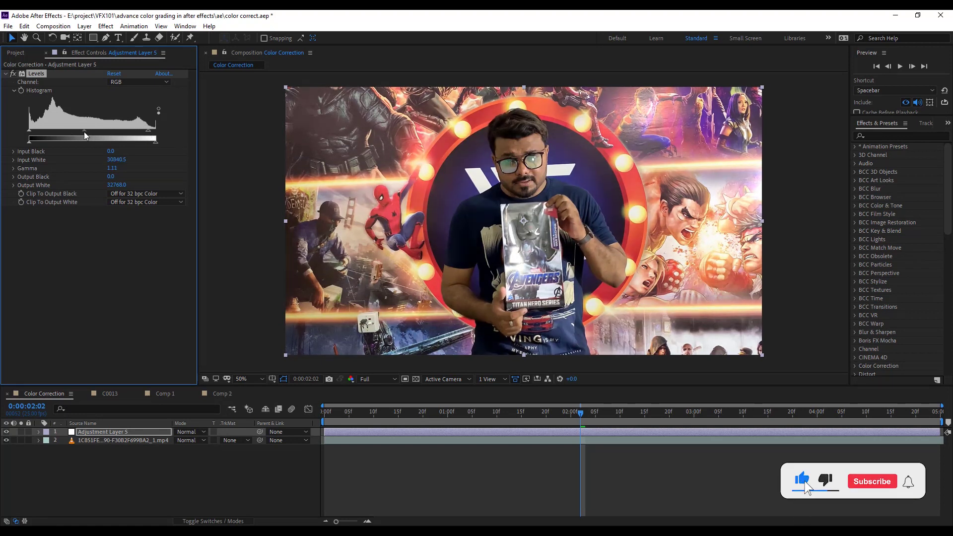
# In Levels, darken red midtones, raise red input black, and lower the blue input white
pyautogui.click(126, 82)
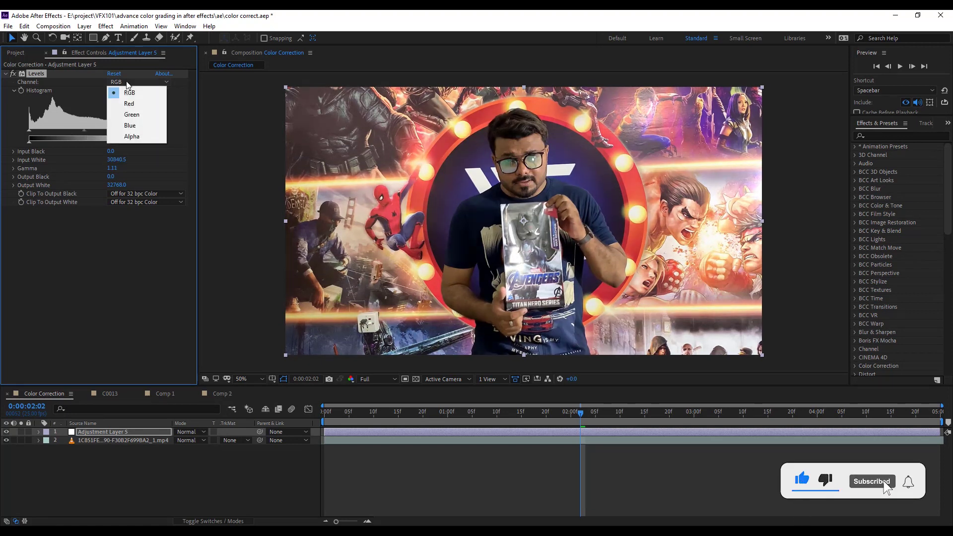
pyautogui.click(138, 105)
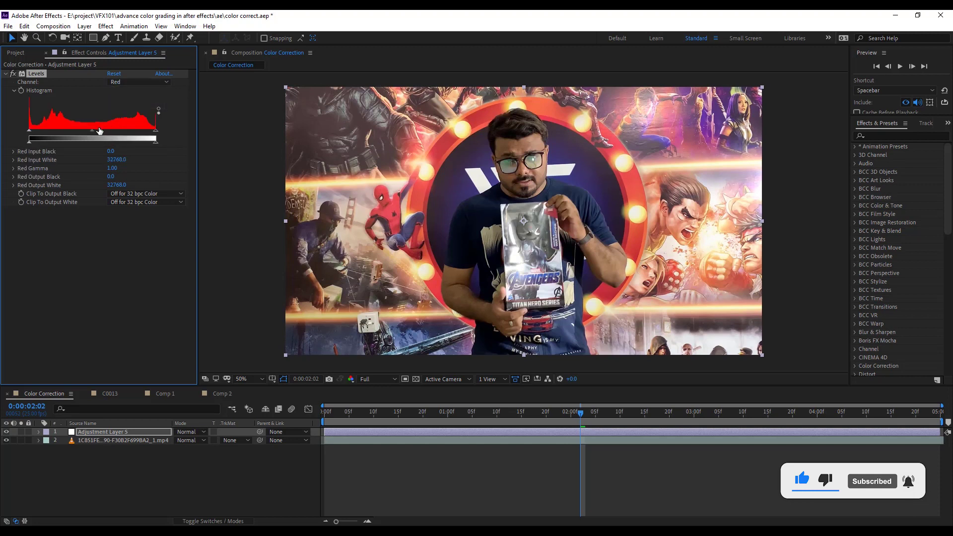
pyautogui.moveTo(93, 132); pyautogui.dragTo(149, 134)
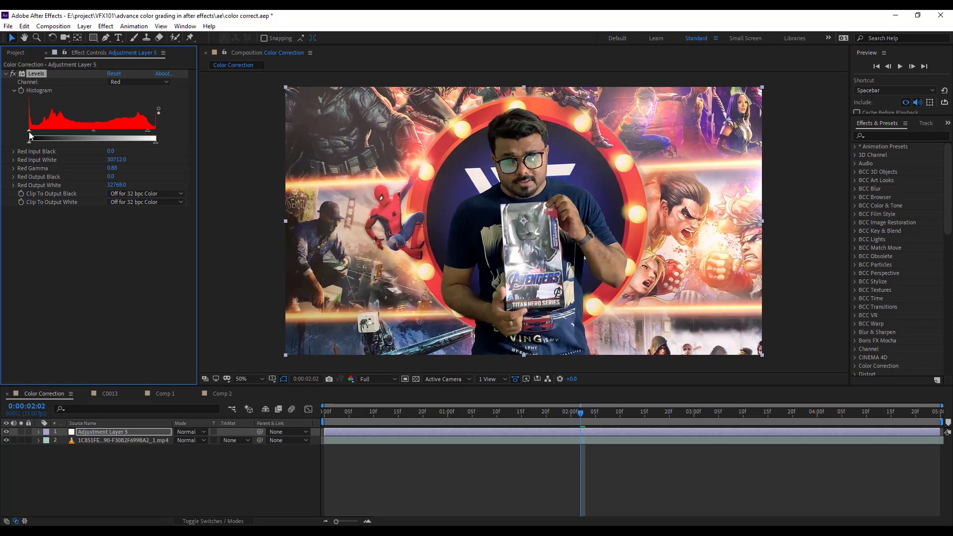
pyautogui.moveTo(29, 132); pyautogui.dragTo(33, 134)
pyautogui.click(122, 83)
pyautogui.click(126, 112)
pyautogui.click(126, 83)
pyautogui.click(127, 123)
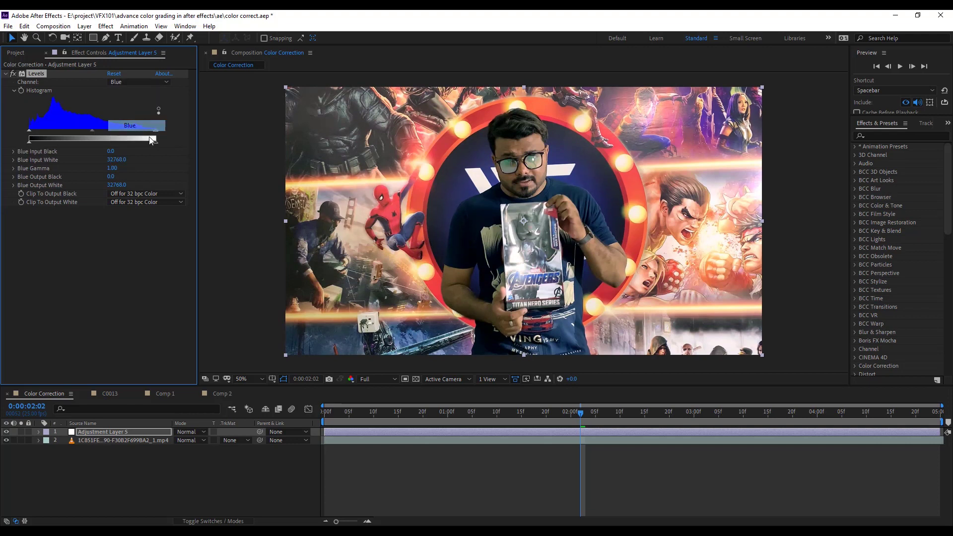
pyautogui.moveTo(157, 134); pyautogui.dragTo(145, 134)
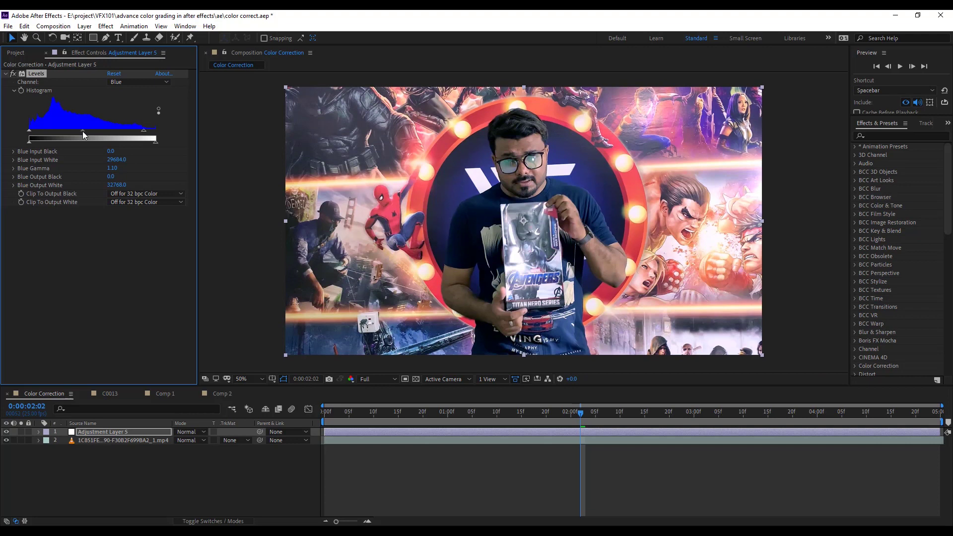
# Apply Selective Color and adjust the Reds' Black and reduce their Yellow amount
pyautogui.click(6, 74)
pyautogui.click(105, 26)
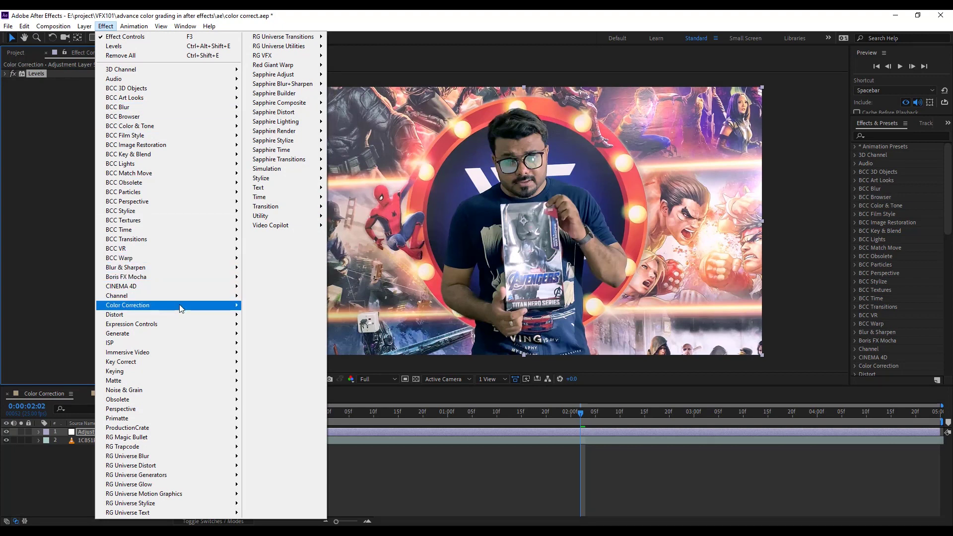
pyautogui.moveTo(215, 306)
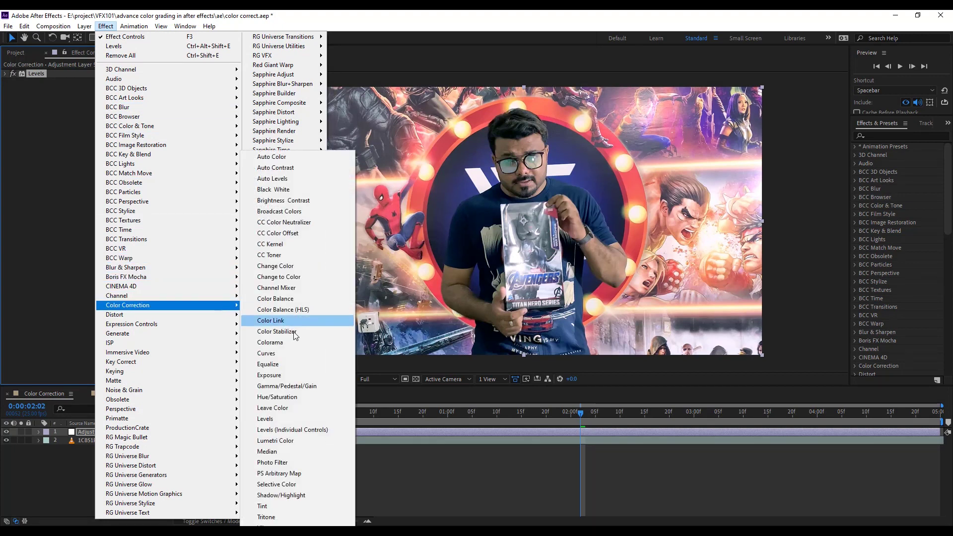
pyautogui.click(300, 486)
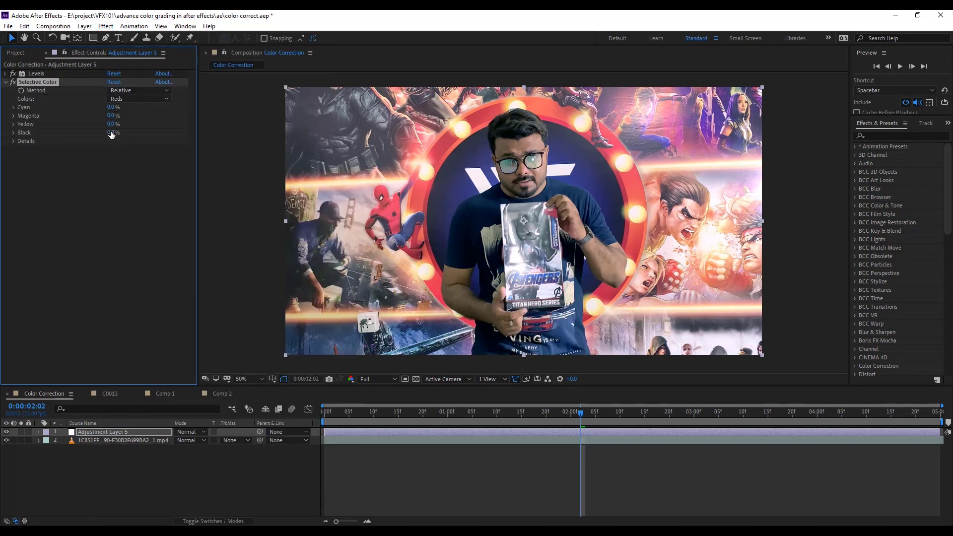
pyautogui.moveTo(90, 135); pyautogui.dragTo(99, 115)
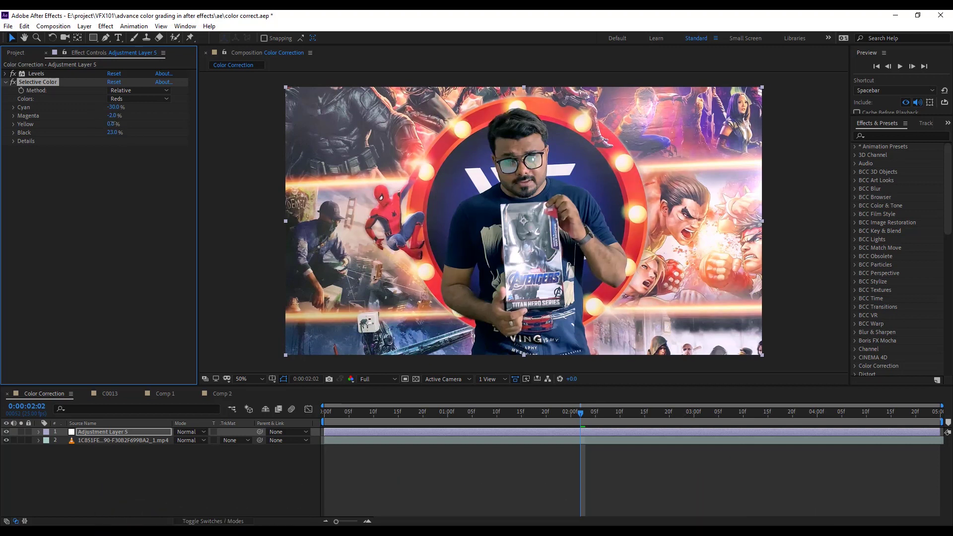
pyautogui.moveTo(121, 123); pyautogui.dragTo(114, 123)
# Switch Selective Color to Yellows, then Whites, raising the Whites' Black to 18.0%
pyautogui.click(133, 99)
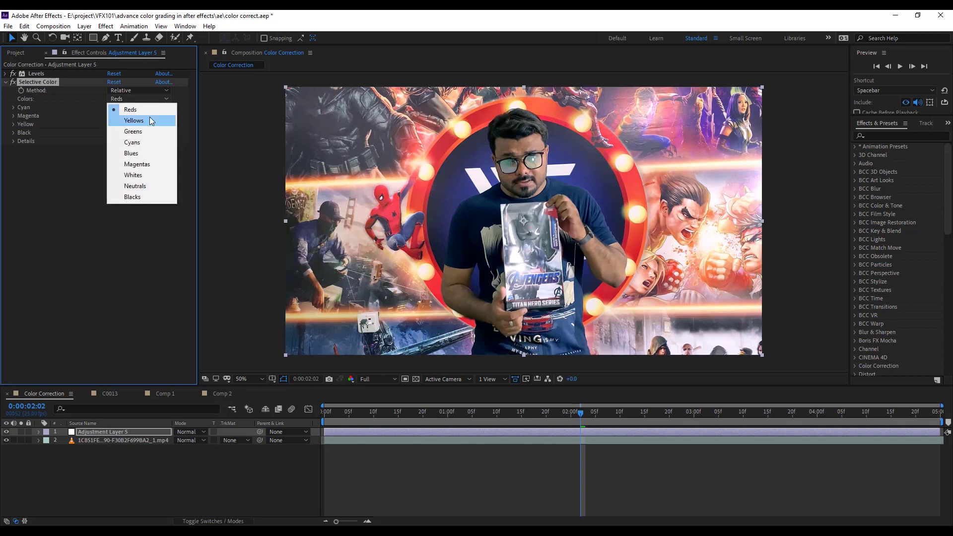
pyautogui.click(140, 122)
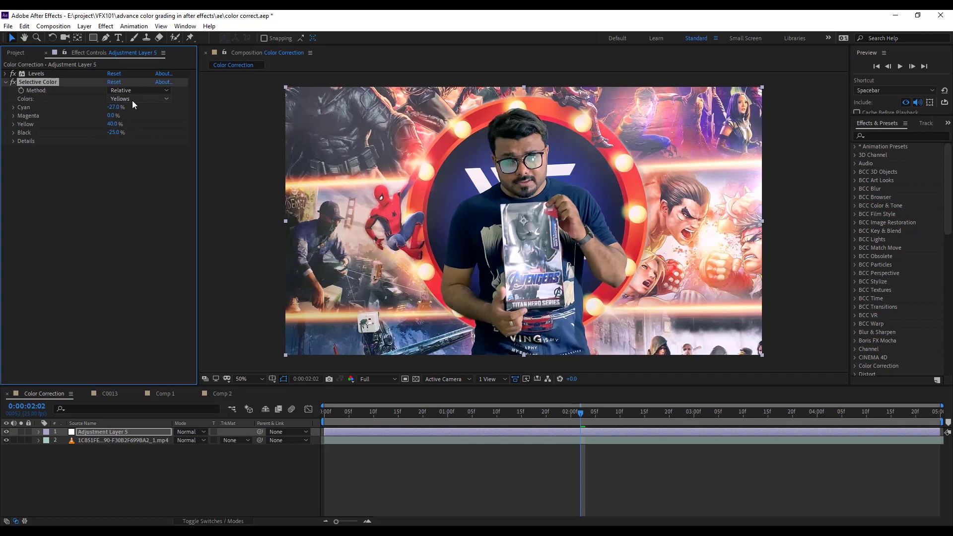
pyautogui.click(132, 100)
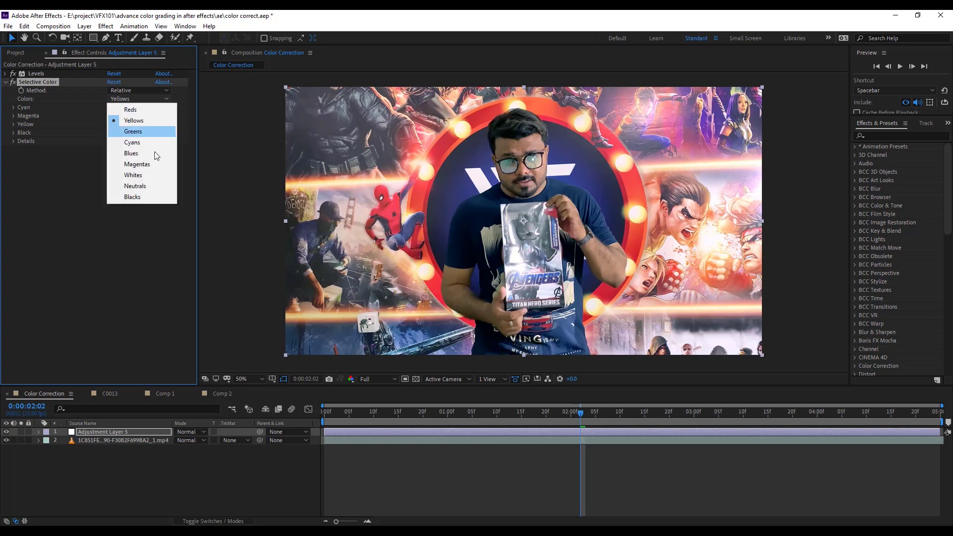
pyautogui.click(143, 176)
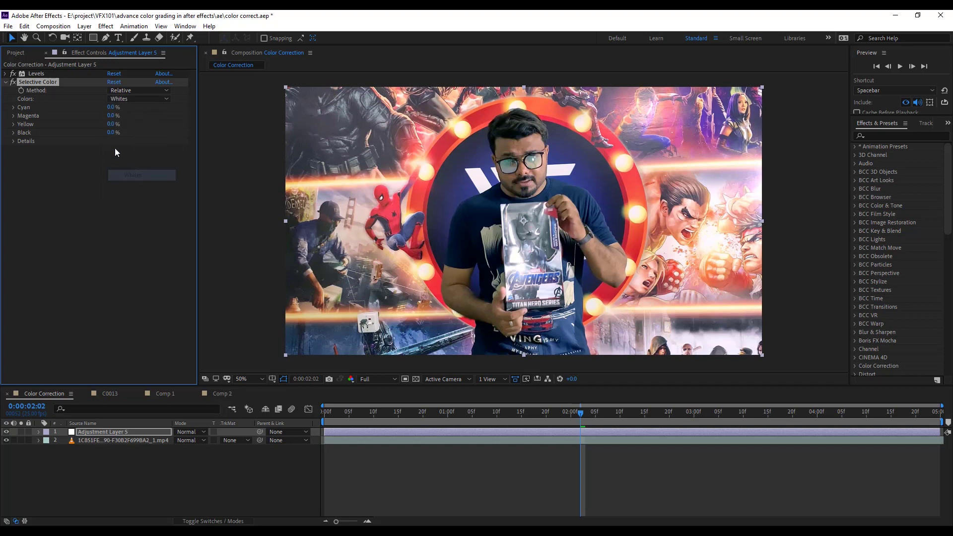
pyautogui.moveTo(114, 133); pyautogui.dragTo(120, 134)
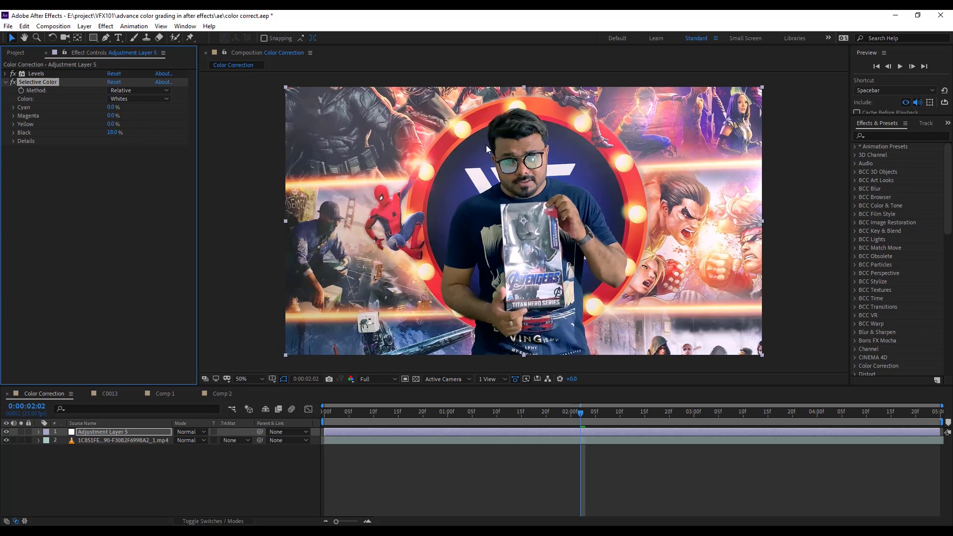
# Toggle the adjustment layer's visibility off and on to compare before and after
pyautogui.click(6, 432)
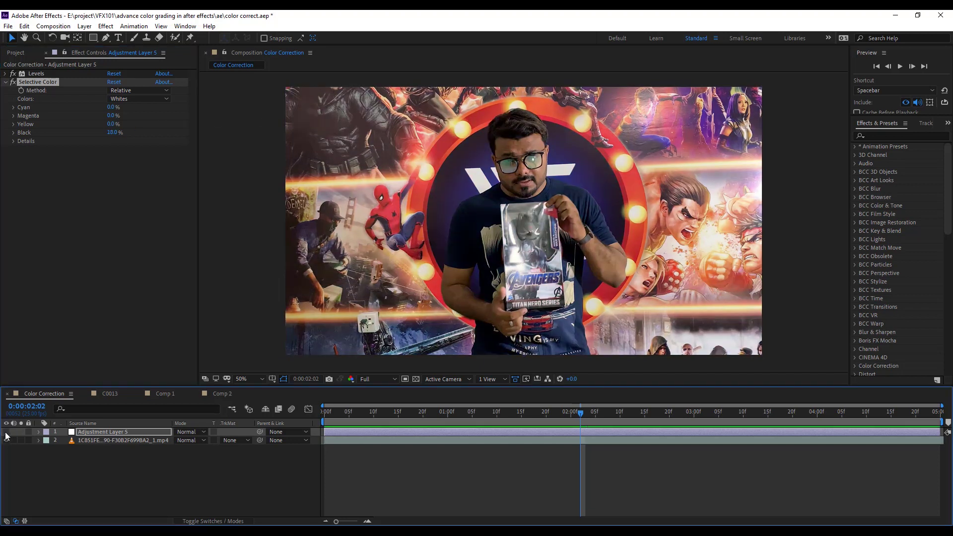
pyautogui.click(6, 433)
pyautogui.click(6, 433)
pyautogui.click(6, 434)
pyautogui.click(6, 434)
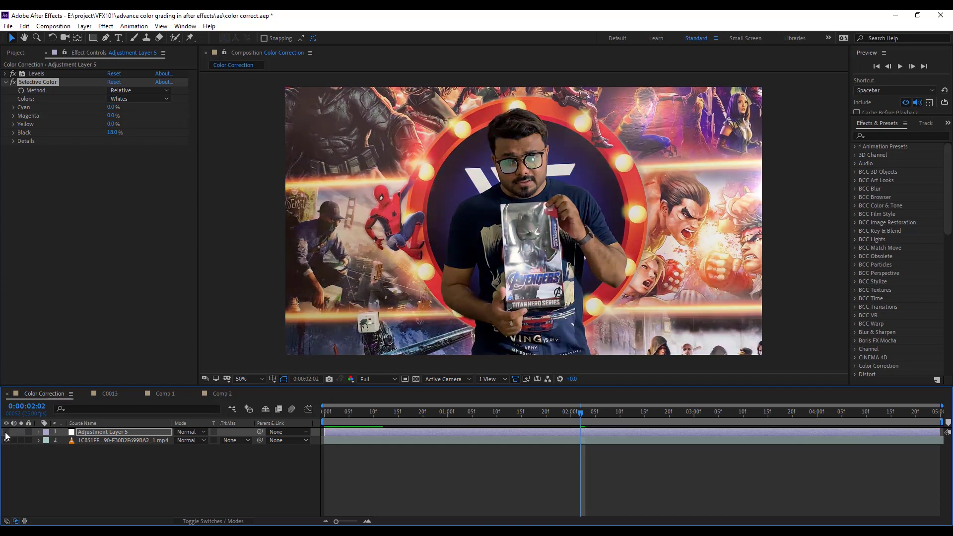
pyautogui.click(6, 433)
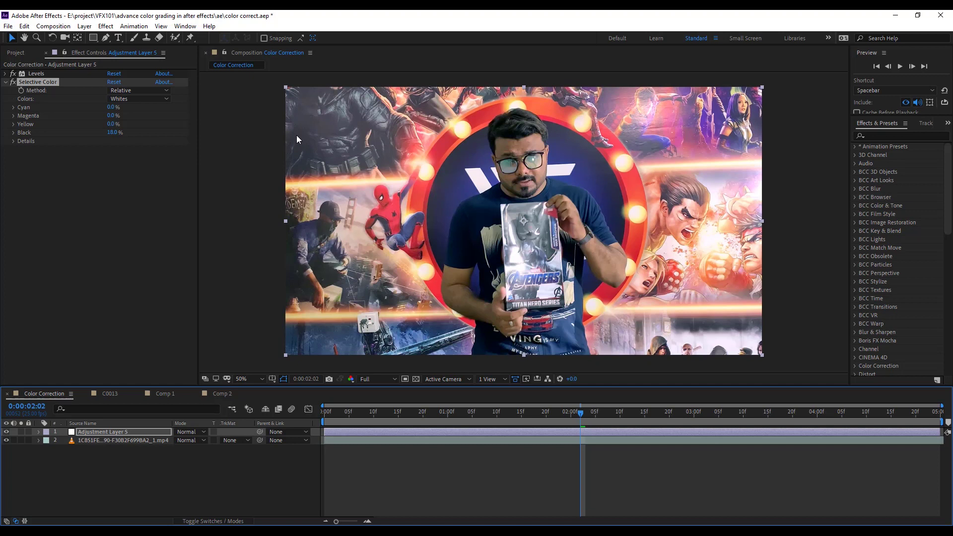
# Create a new deep blue solid layer named Deep Blue Solid 1
pyautogui.click(85, 26)
pyautogui.moveTo(94, 38)
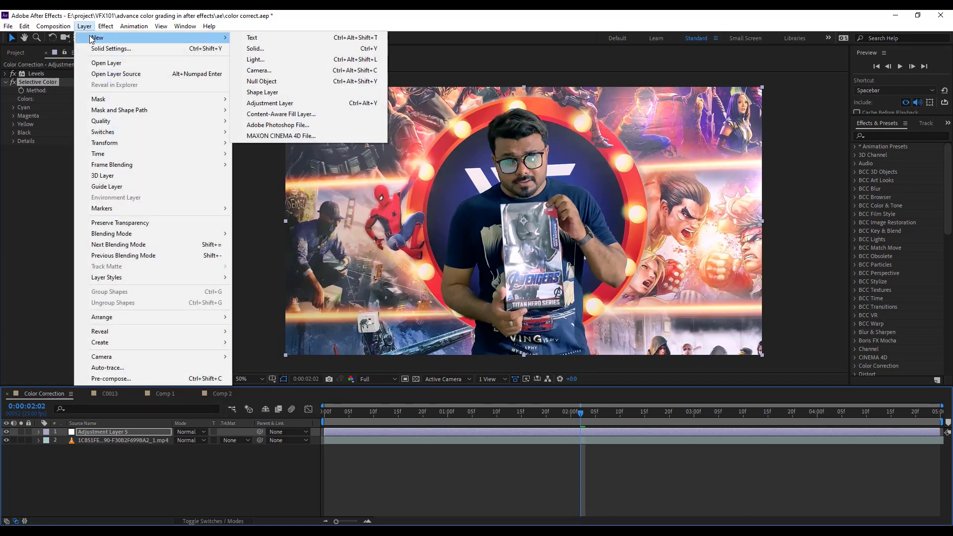
pyautogui.click(255, 48)
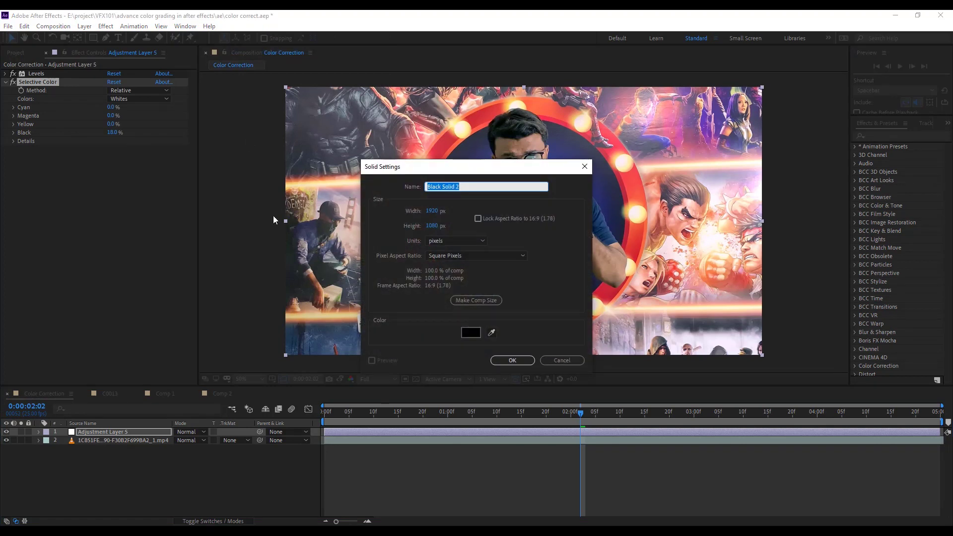
pyautogui.click(470, 332)
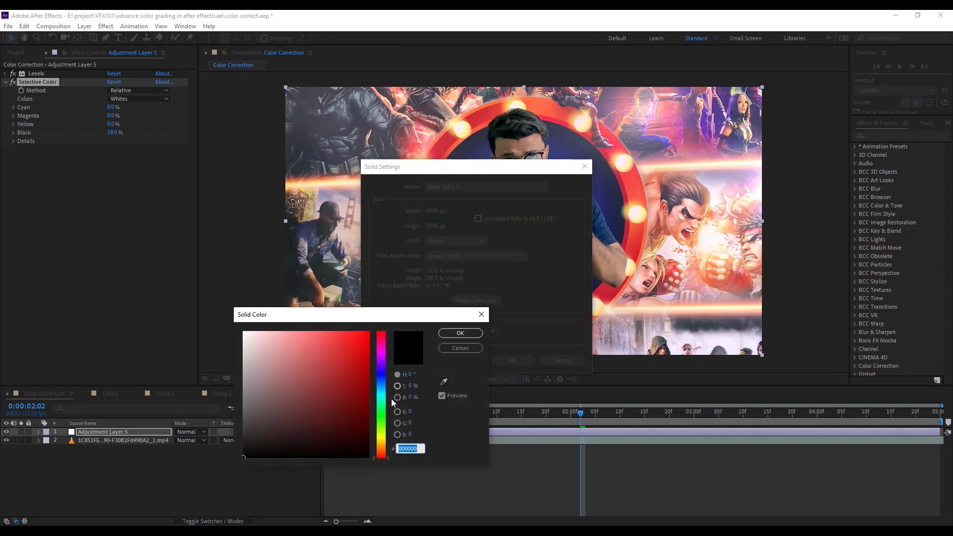
pyautogui.moveTo(381, 400); pyautogui.dragTo(381, 375)
pyautogui.moveTo(344, 411); pyautogui.dragTo(343, 418)
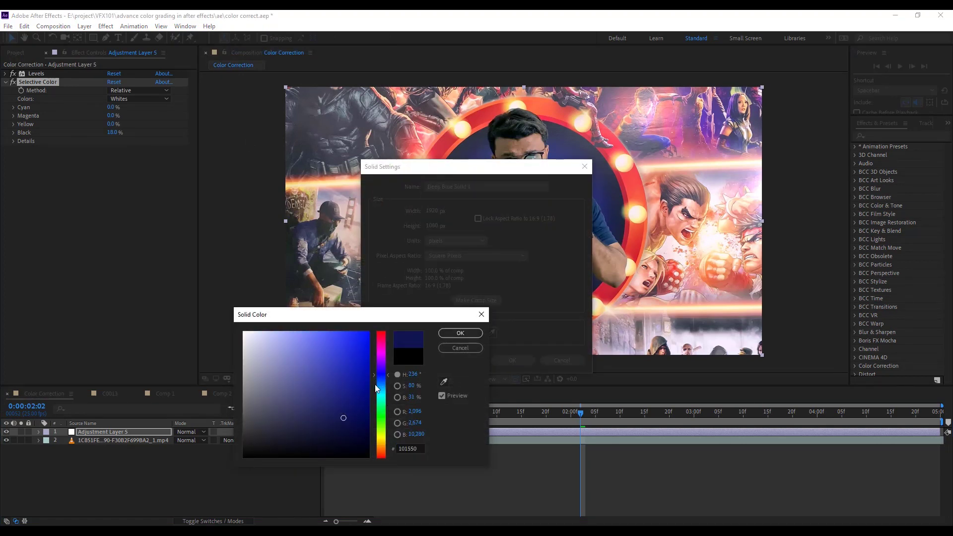
pyautogui.click(460, 333)
pyautogui.click(513, 360)
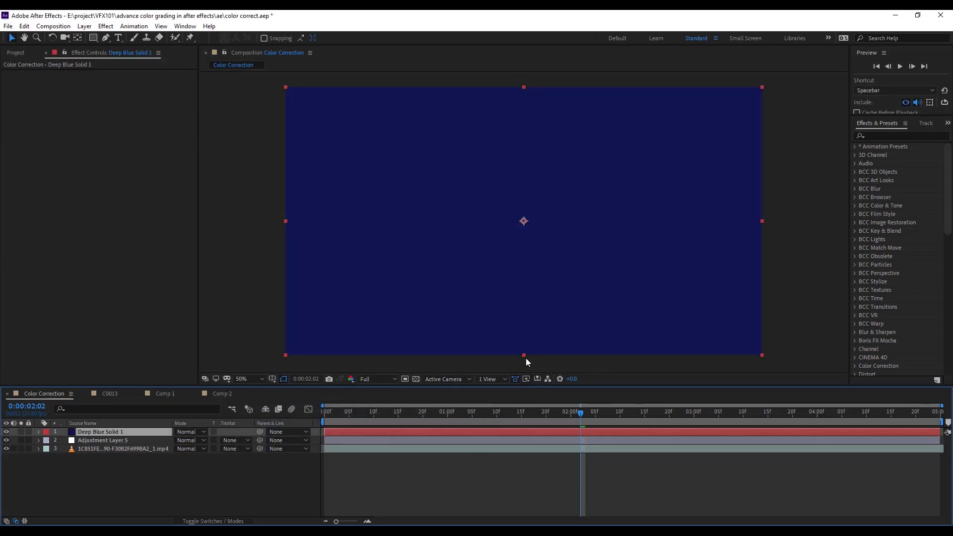
# Move Deep Blue Solid 1 below the adjustment layer and draw a closed Pen mask on it
pyautogui.moveTo(104, 434); pyautogui.dragTo(109, 446)
pyautogui.click(106, 38)
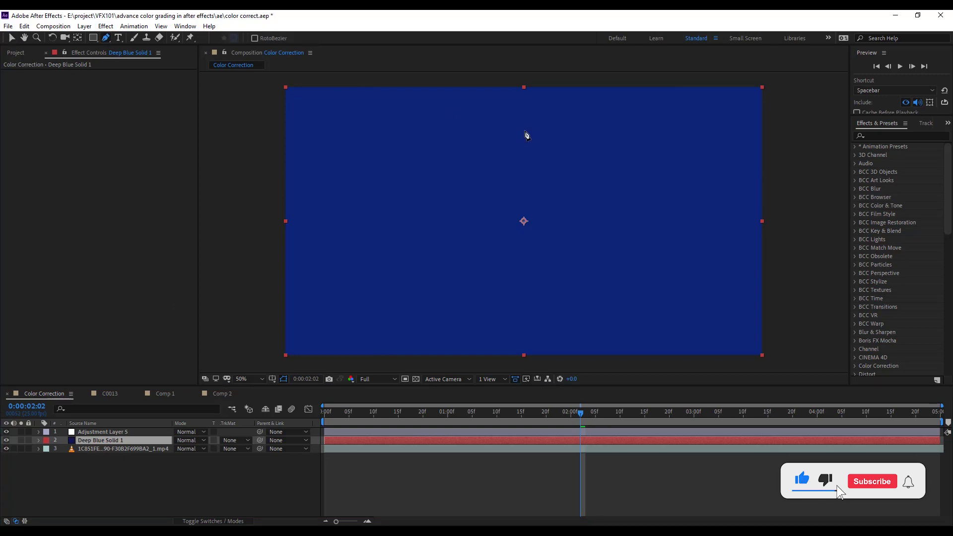
pyautogui.click(592, 104)
pyautogui.click(685, 134)
pyautogui.click(725, 236)
pyautogui.click(702, 327)
pyautogui.click(559, 333)
pyautogui.click(343, 334)
pyautogui.click(324, 231)
pyautogui.moveTo(362, 124); pyautogui.dragTo(370, 107)
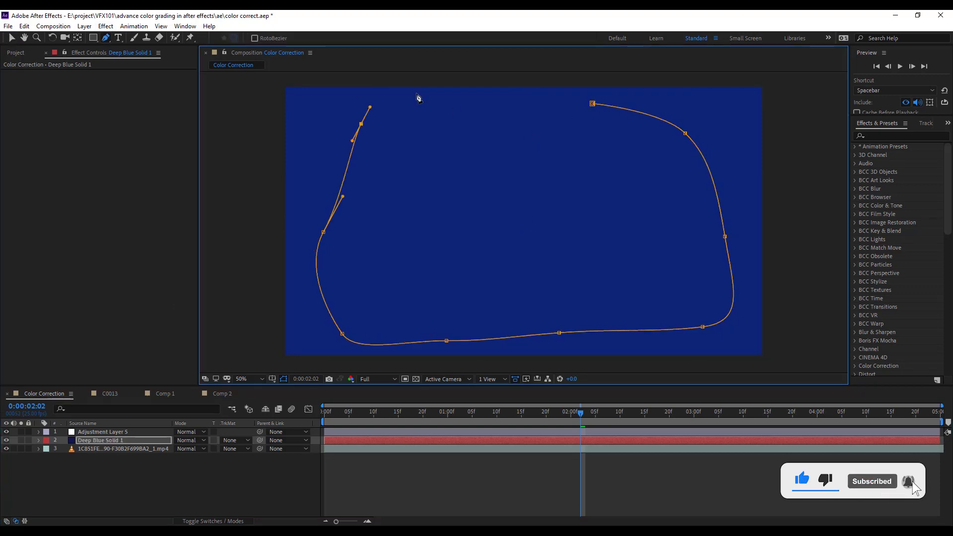
pyautogui.click(592, 103)
# Set the solid's mask to Subtract with a 330 px feather
pyautogui.click(151, 442)
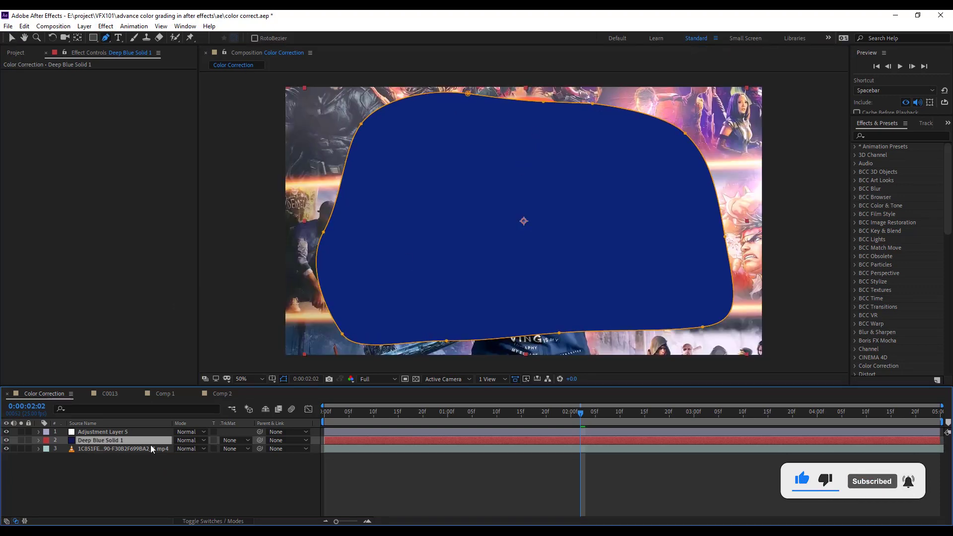
pyautogui.press('m')
pyautogui.click(189, 450)
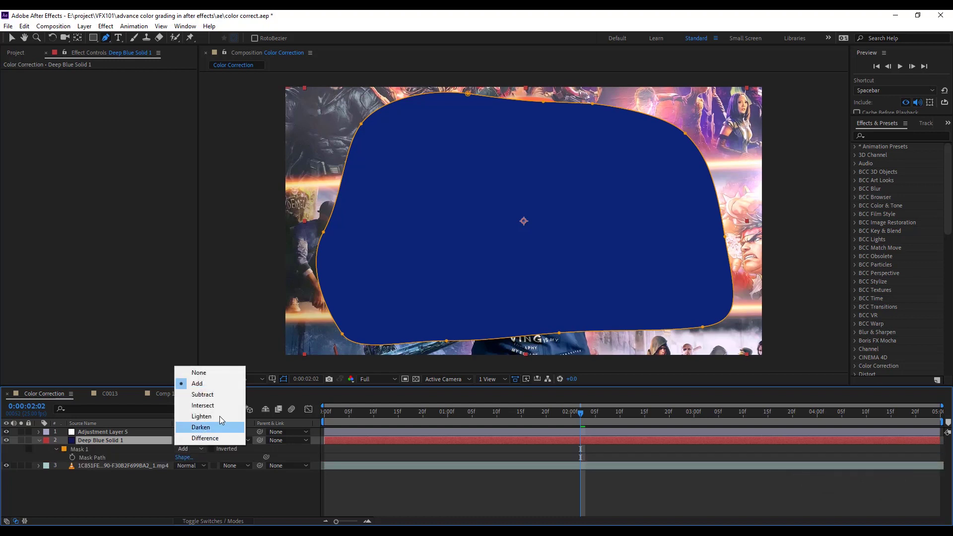
pyautogui.click(212, 394)
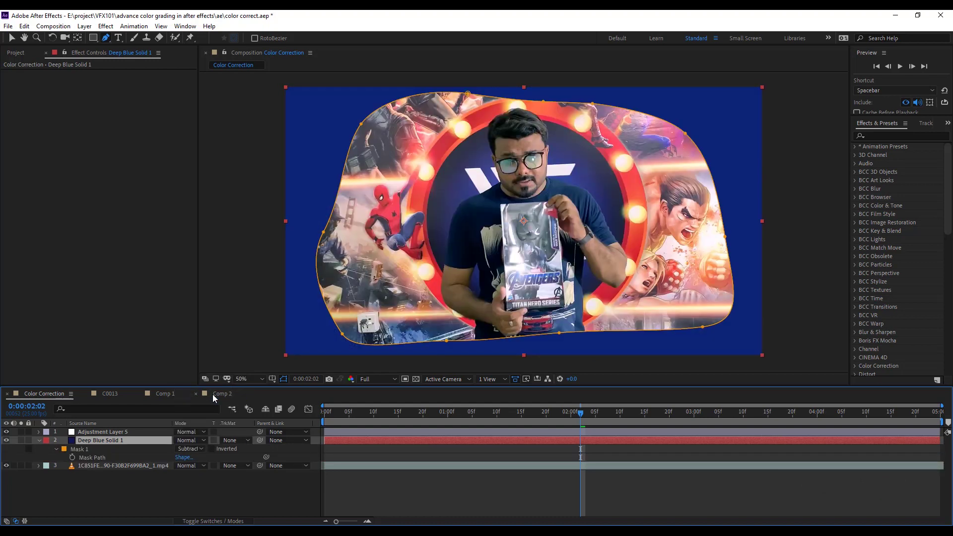
pyautogui.press('f')
pyautogui.moveTo(190, 457); pyautogui.dragTo(309, 455)
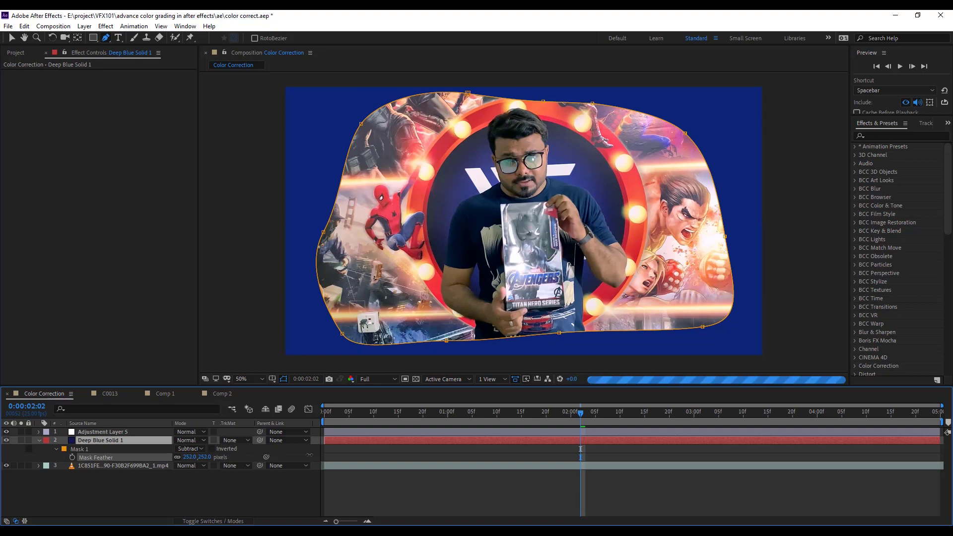
pyautogui.click(192, 457)
pyautogui.write('330.0,330')
pyautogui.press('Return')
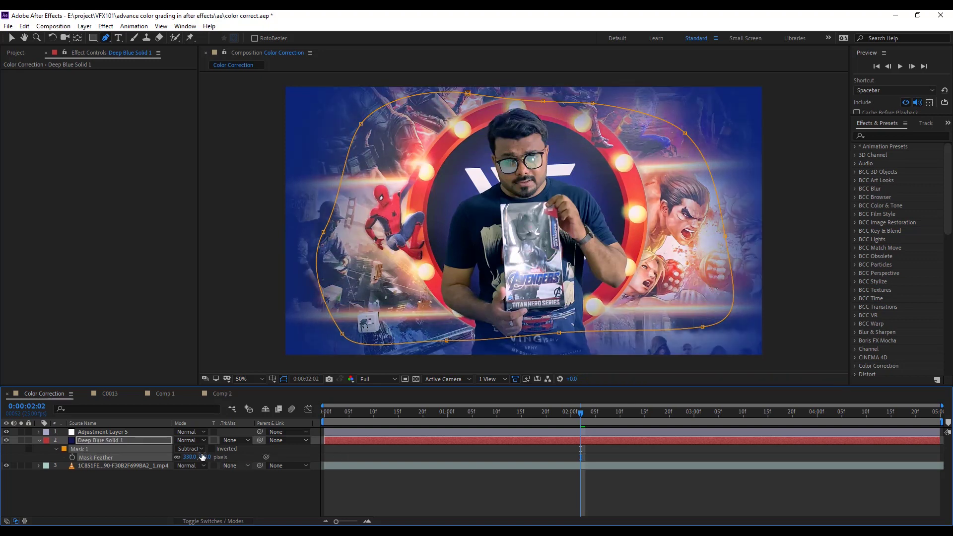
# Set the blue solid's blending mode to Overlay and deselect it to preview
pyautogui.click(190, 440)
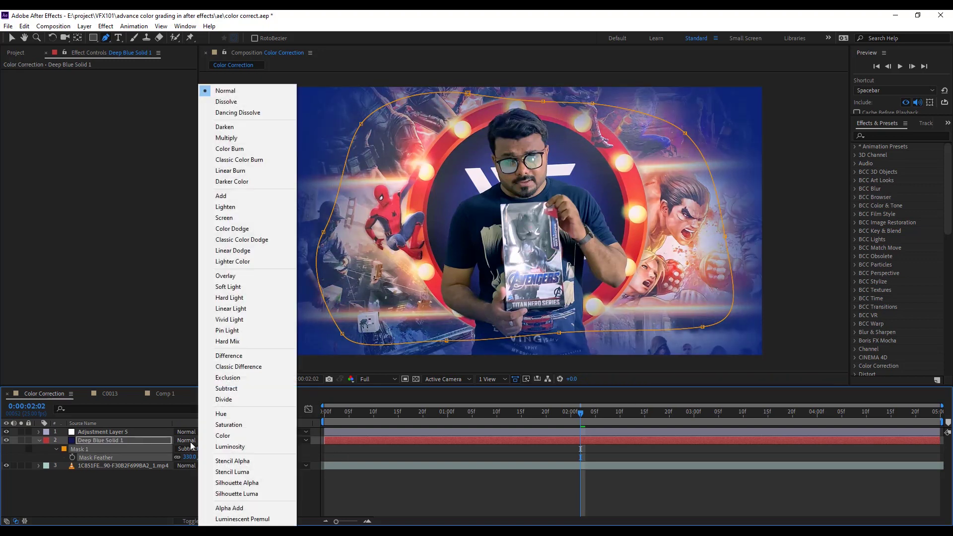
pyautogui.click(234, 279)
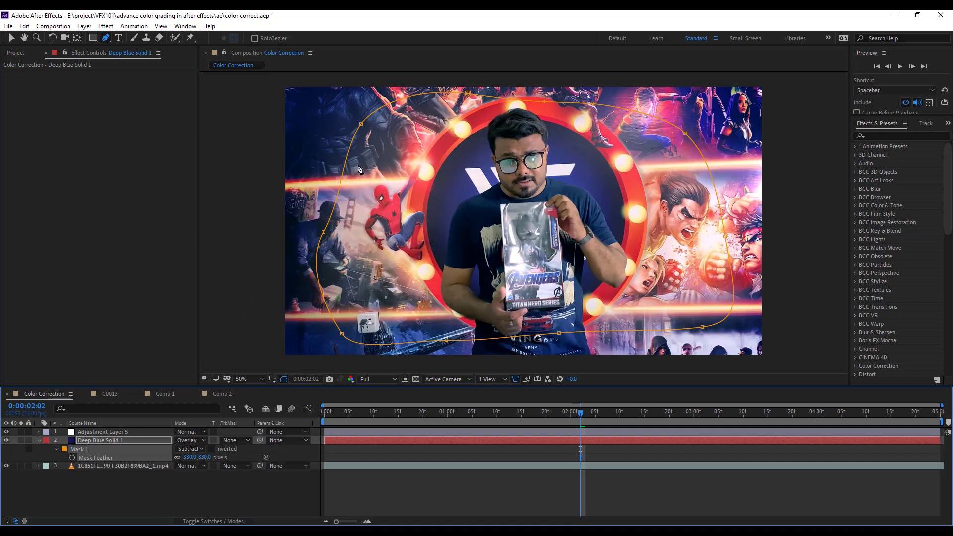
pyautogui.click(12, 39)
pyautogui.click(802, 201)
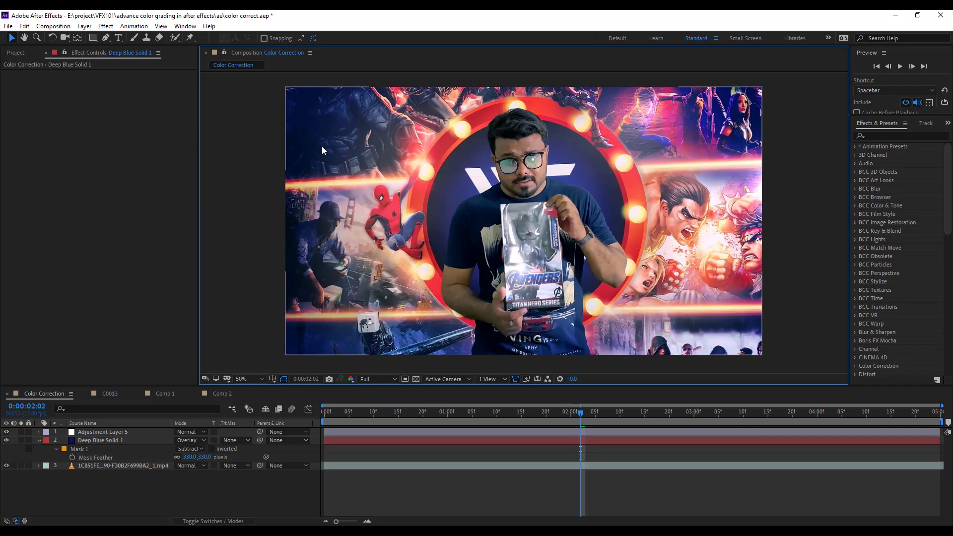
# Apply Hue/Saturation to Deep Blue Solid 1 and set Master Hue to -47°
pyautogui.click(89, 441)
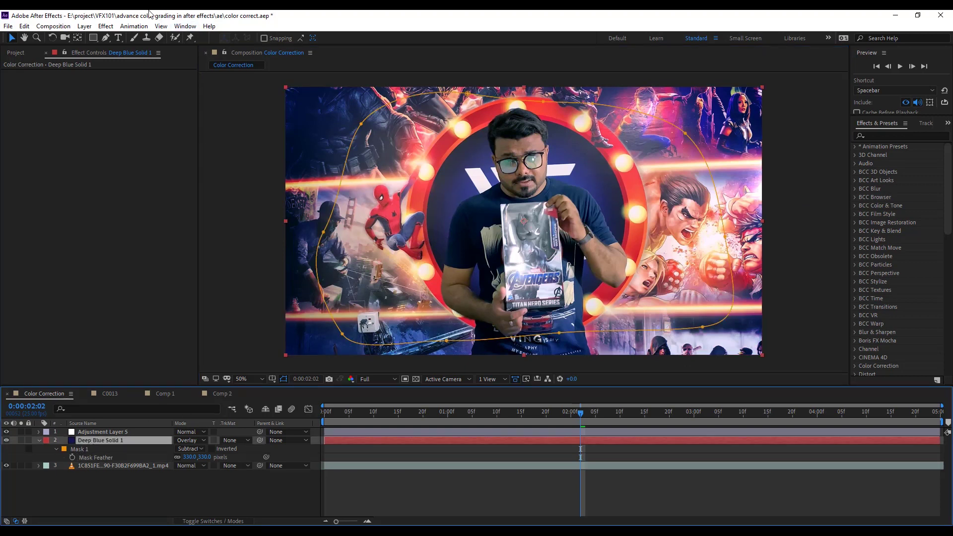
pyautogui.click(105, 26)
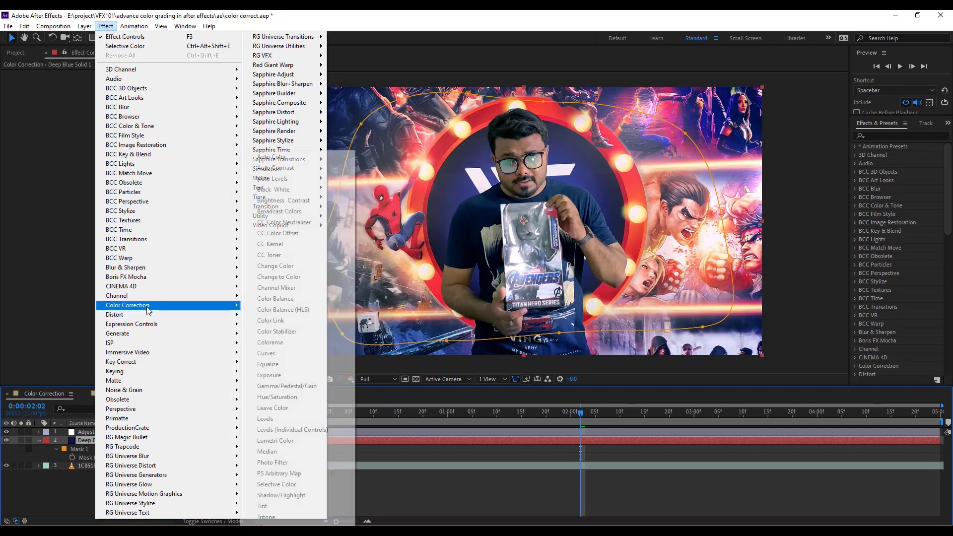
pyautogui.click(316, 398)
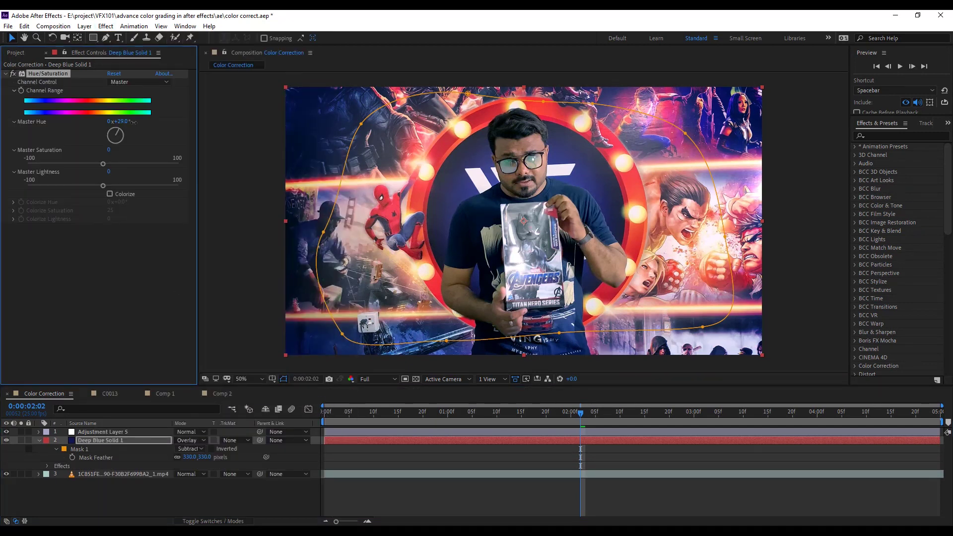
pyautogui.moveTo(137, 123); pyautogui.dragTo(95, 121)
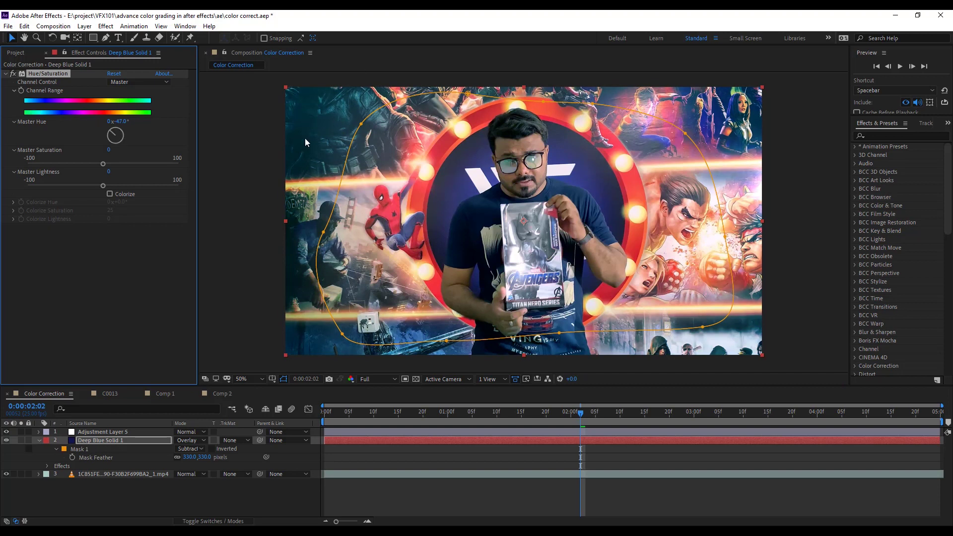
pyautogui.click(798, 161)
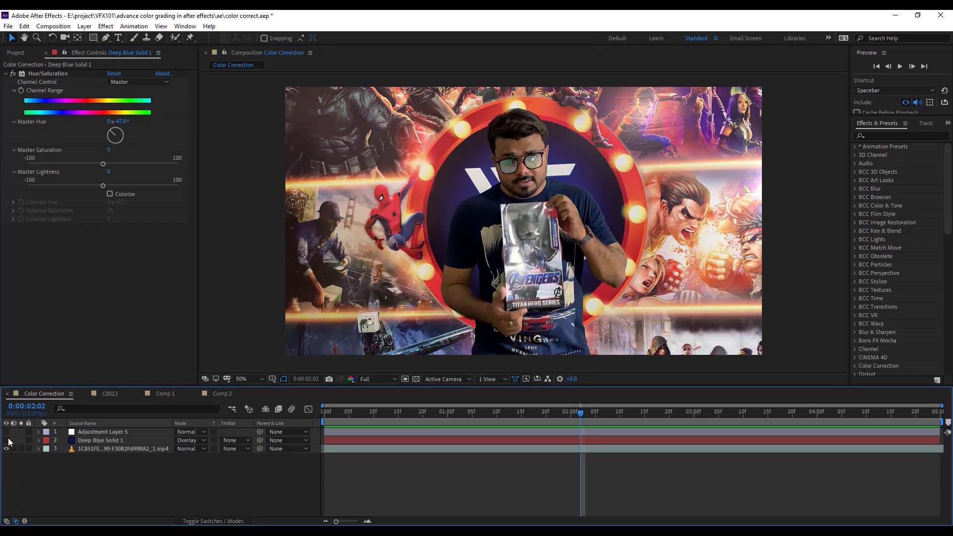
# Toggle the grading layers off and back on to compare the result
pyautogui.click(6, 432)
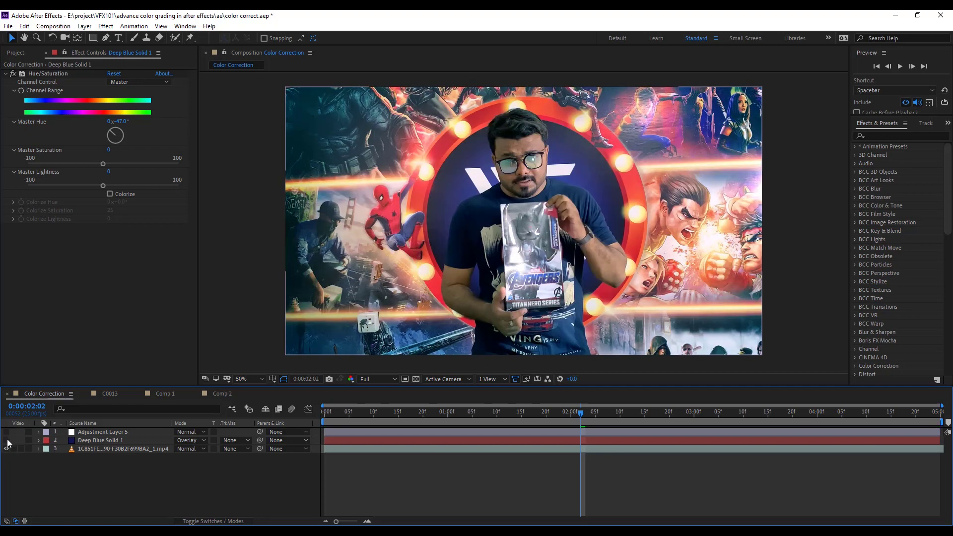
pyautogui.click(7, 440)
pyautogui.click(7, 440)
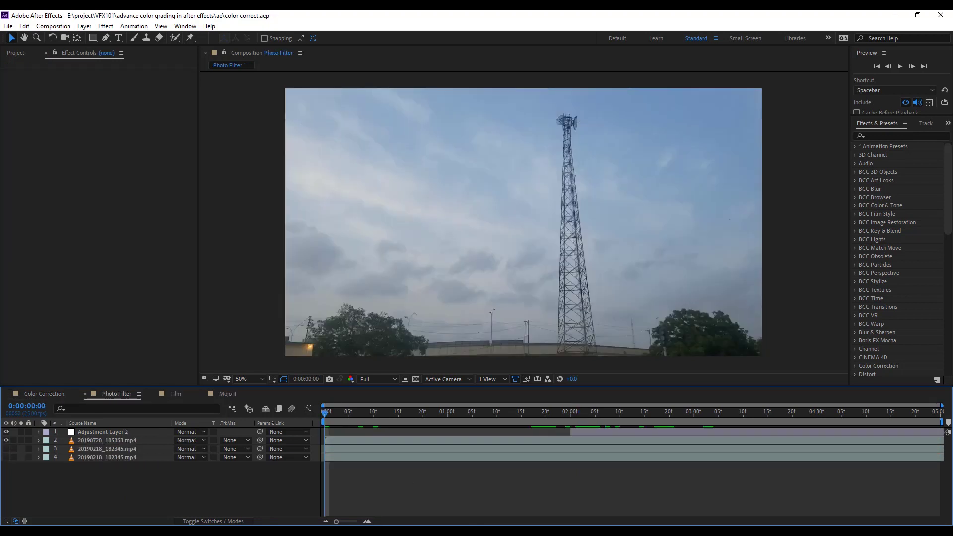
# Play the 4 cloud.mov clip in Media Player Classic
pyautogui.click(271, 439)
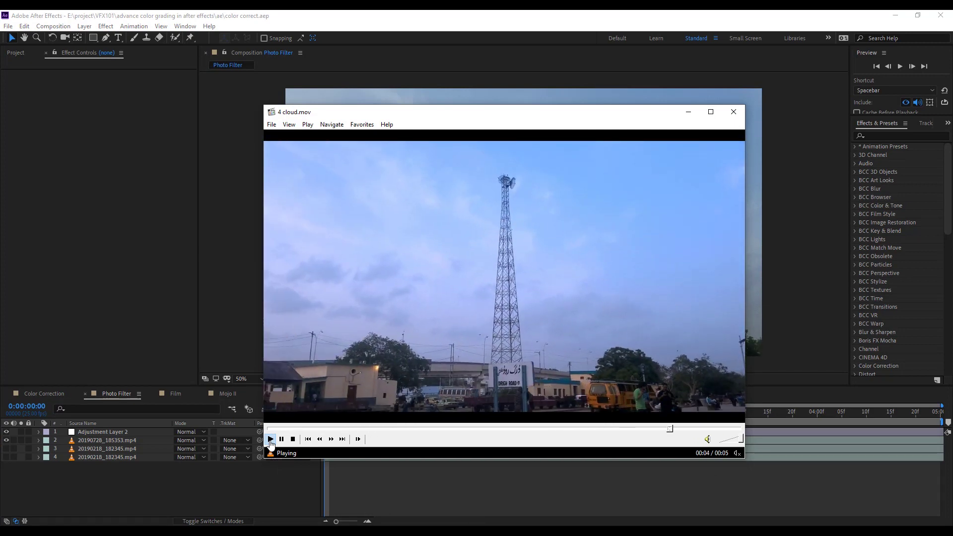
# Close the video player and add a new adjustment layer over the tower clip
pyautogui.click(728, 115)
pyautogui.click(84, 25)
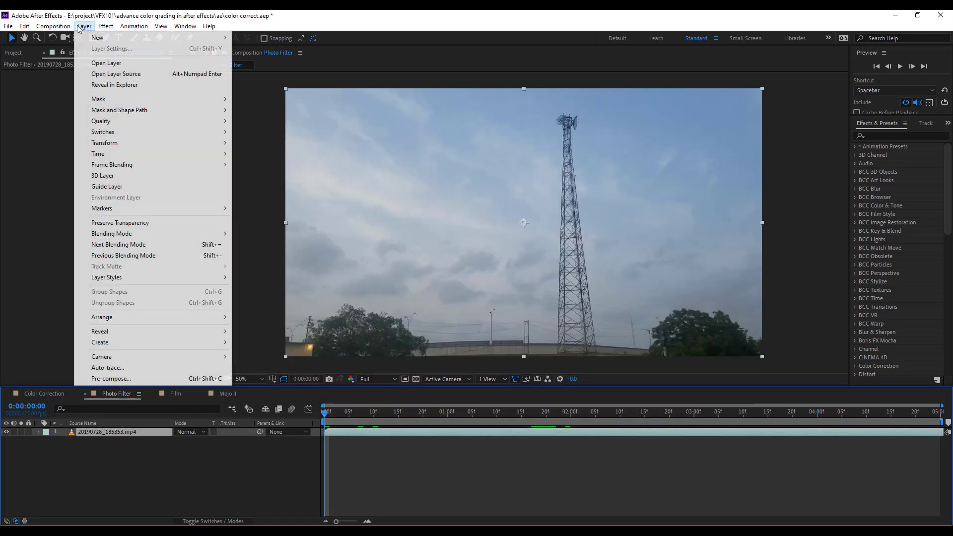
pyautogui.moveTo(91, 39)
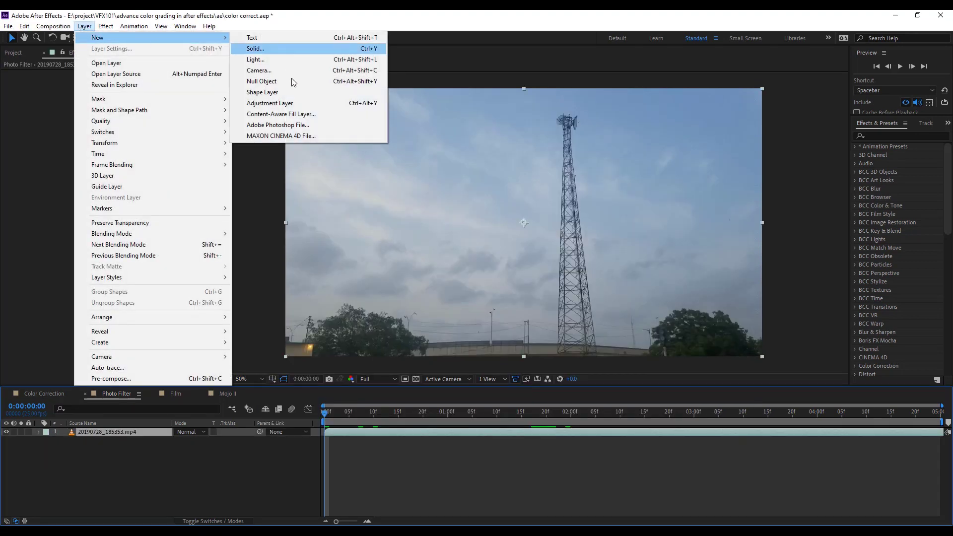
pyautogui.click(285, 104)
# Apply Photo Filter to the adjustment layer with Density 35%
pyautogui.click(106, 26)
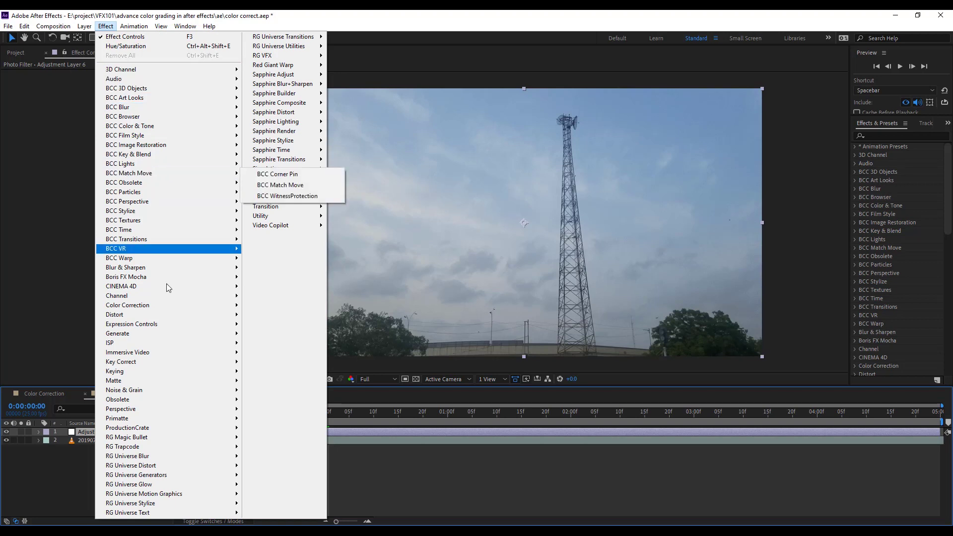
pyautogui.moveTo(168, 303)
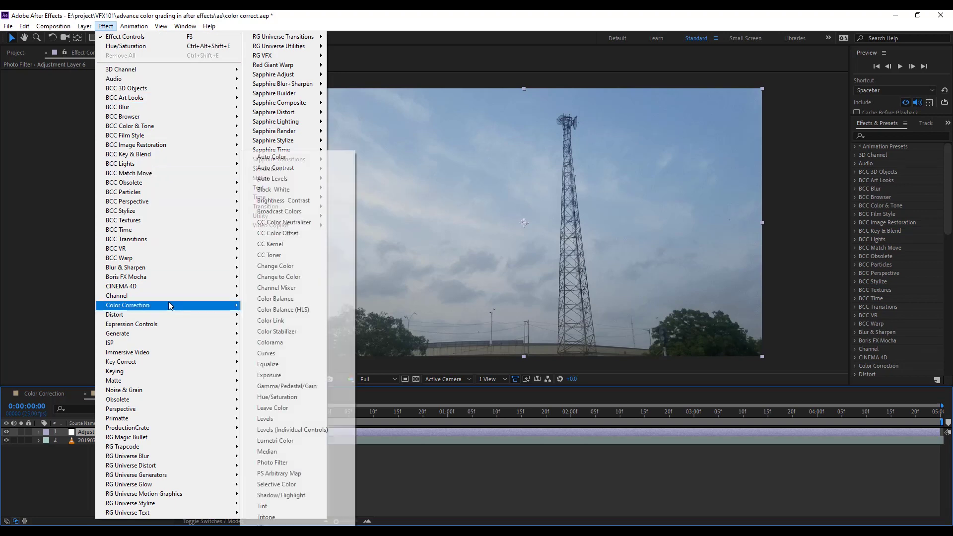
pyautogui.click(307, 465)
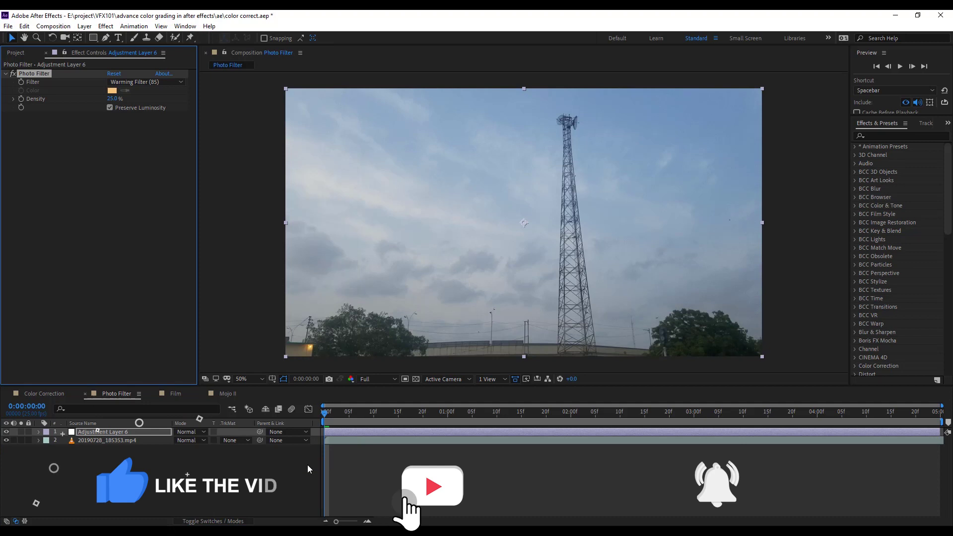
pyautogui.click(115, 99)
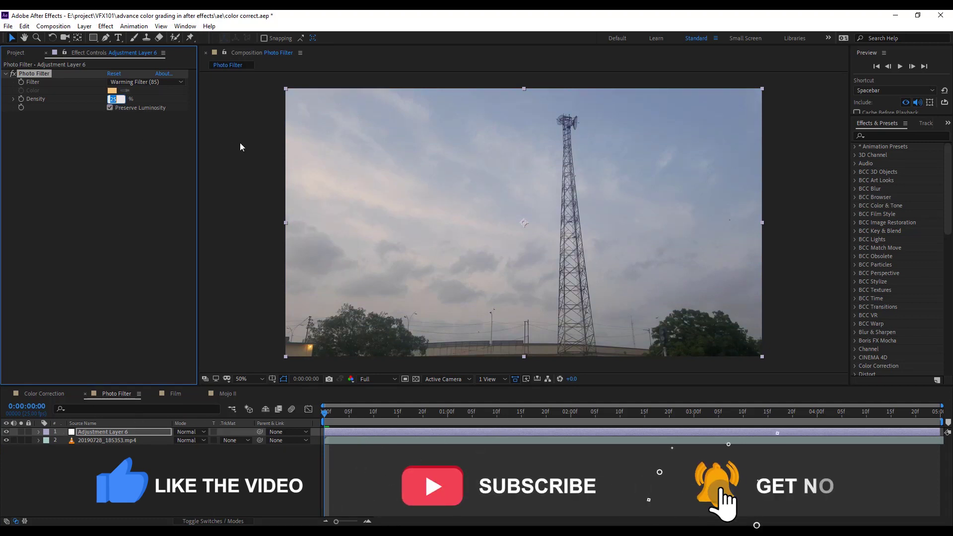
pyautogui.write('35')
pyautogui.press('Return')
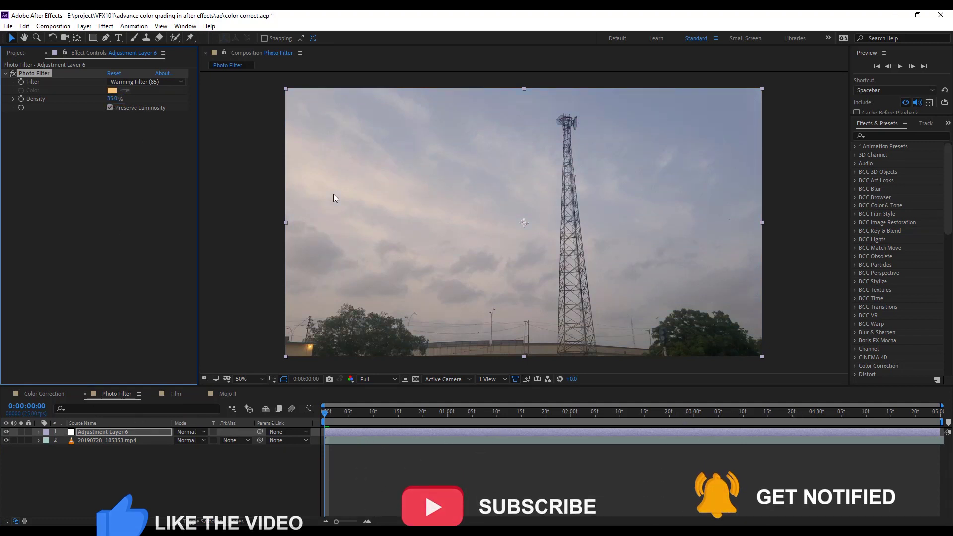
# Try the Underwater and Sepia presets, then settle on Cooling Filter (LBB)
pyautogui.click(165, 82)
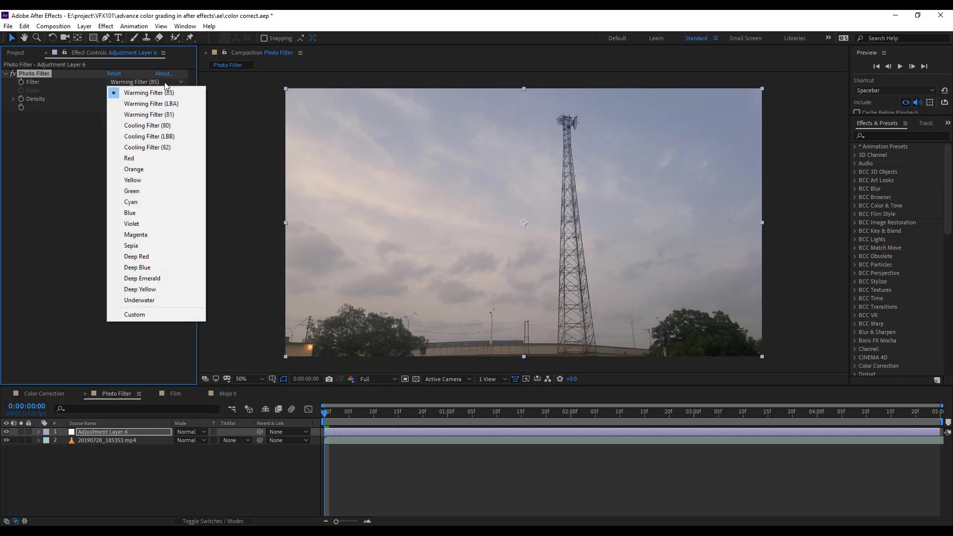
pyautogui.click(171, 139)
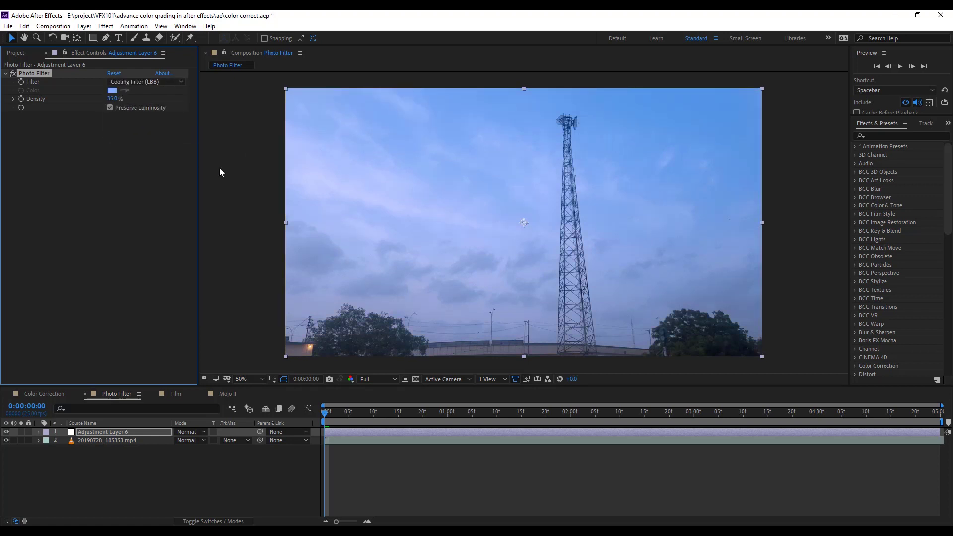
pyautogui.click(132, 83)
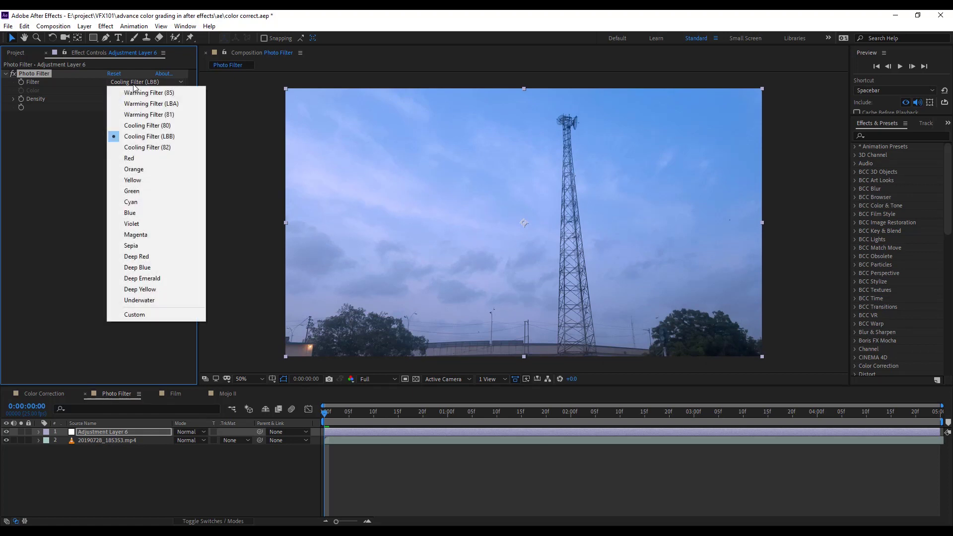
pyautogui.click(144, 303)
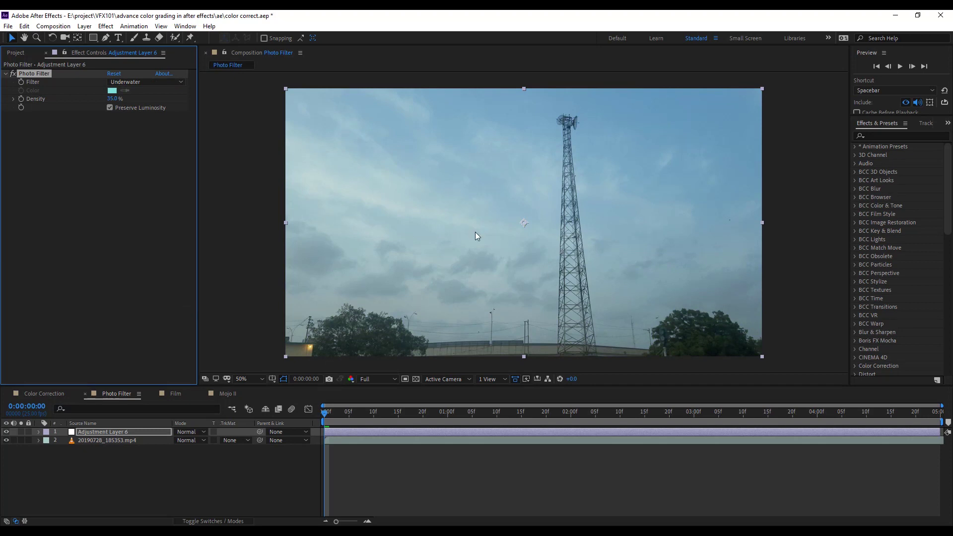
pyautogui.click(115, 81)
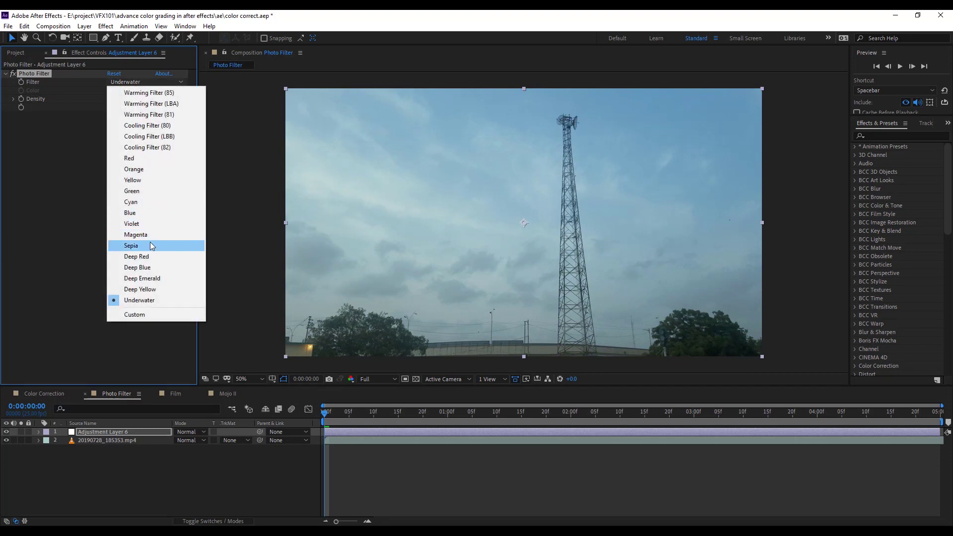
pyautogui.click(150, 246)
pyautogui.click(136, 81)
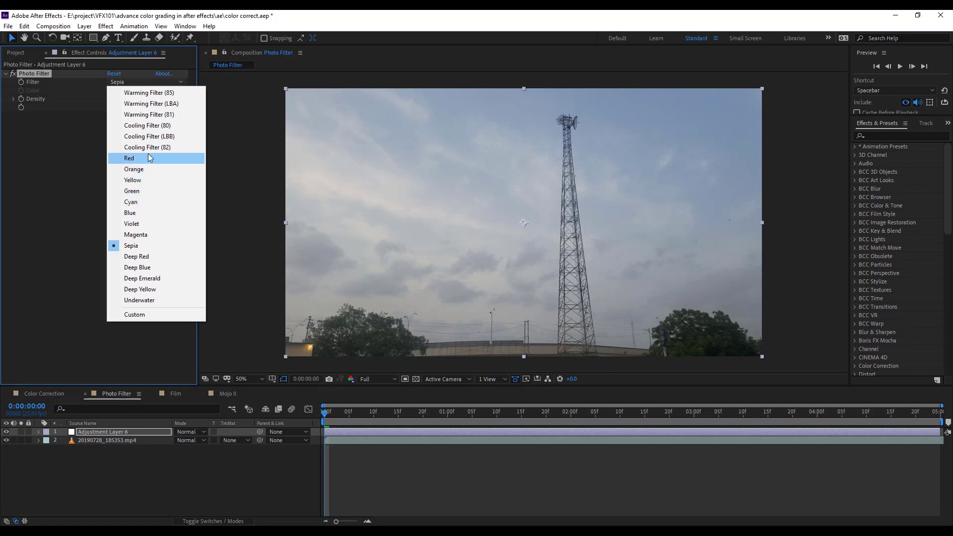
pyautogui.click(155, 137)
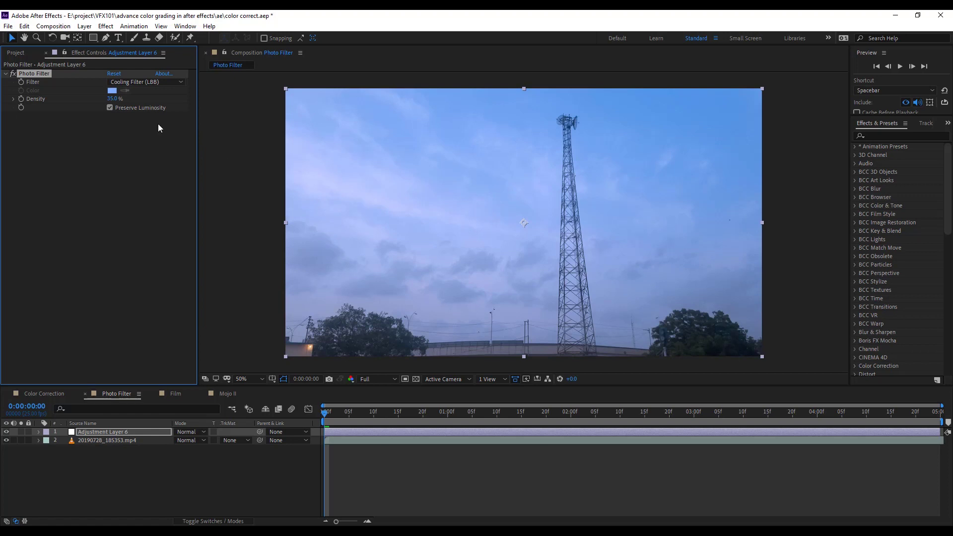
pyautogui.click(105, 26)
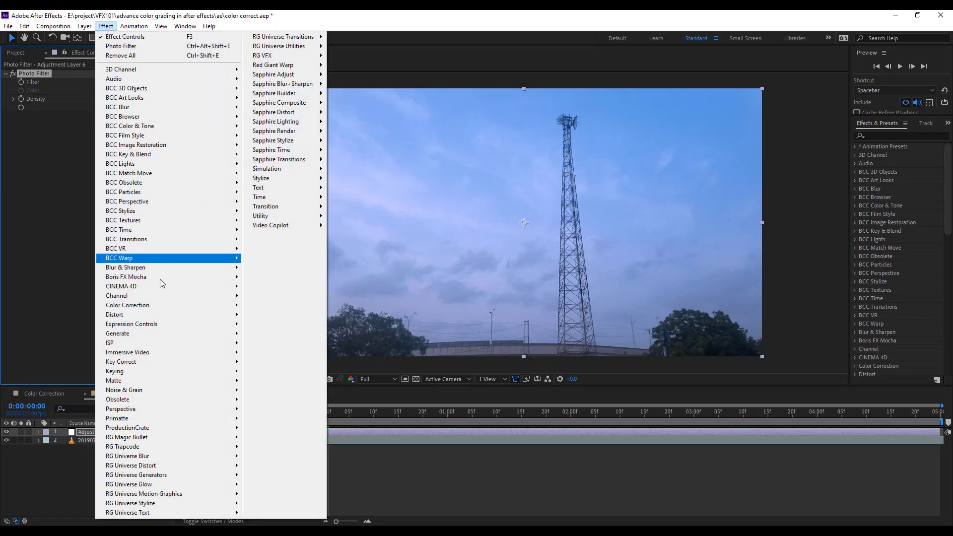
# Add Levels after the Photo Filter, raising input black and lowering input white
pyautogui.moveTo(163, 309)
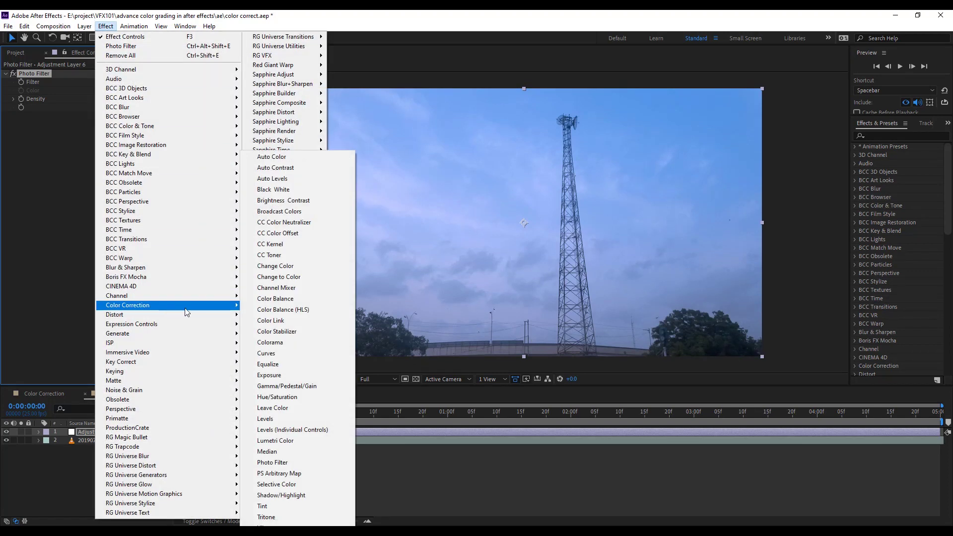
pyautogui.click(290, 418)
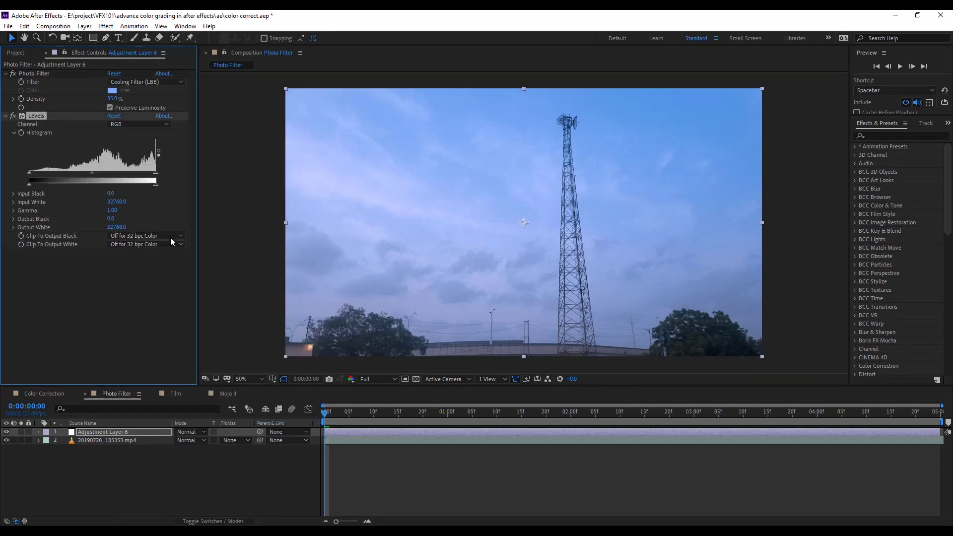
pyautogui.moveTo(30, 172); pyautogui.dragTo(37, 175)
pyautogui.moveTo(156, 172); pyautogui.dragTo(89, 174)
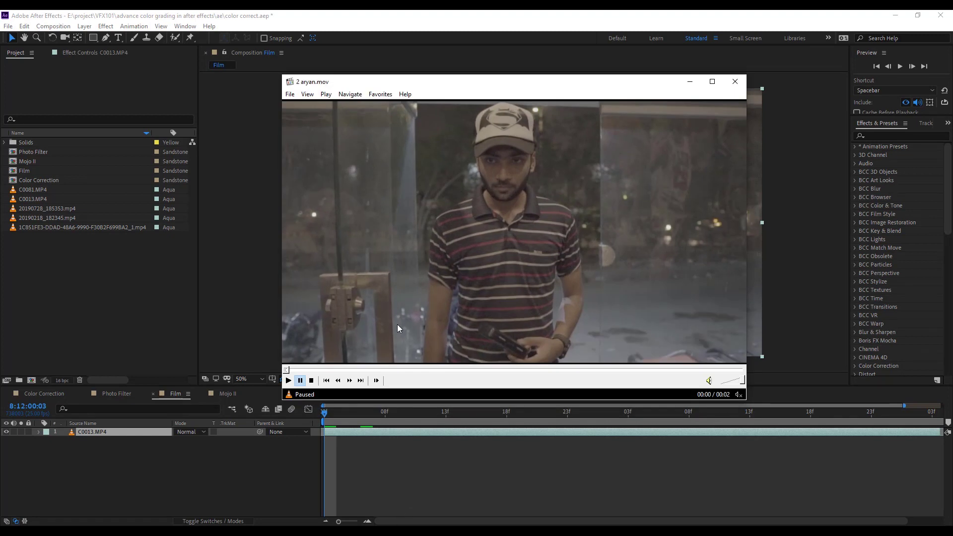
# Play and pause the 2 aryan.mov reference clip, then close the player
pyautogui.press('space')
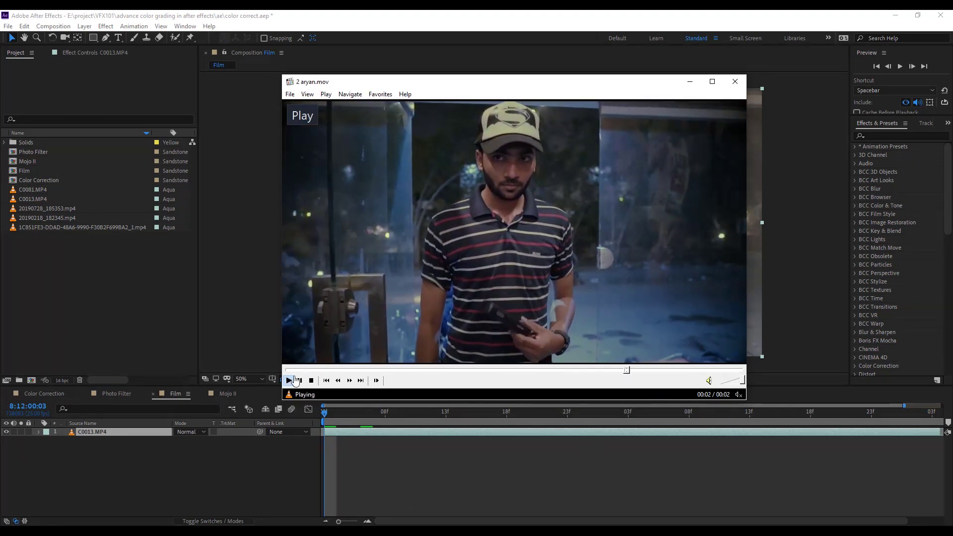
pyautogui.press('space')
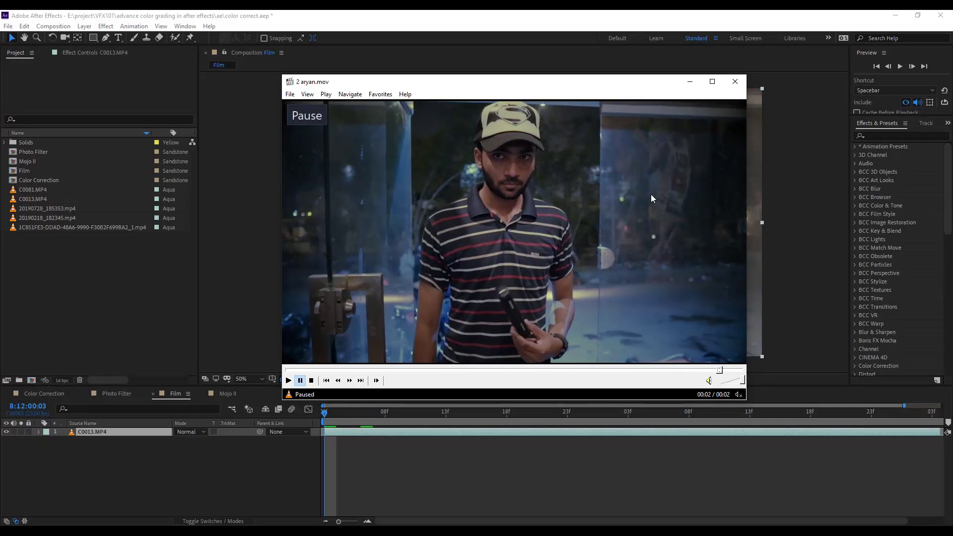
pyautogui.click(735, 81)
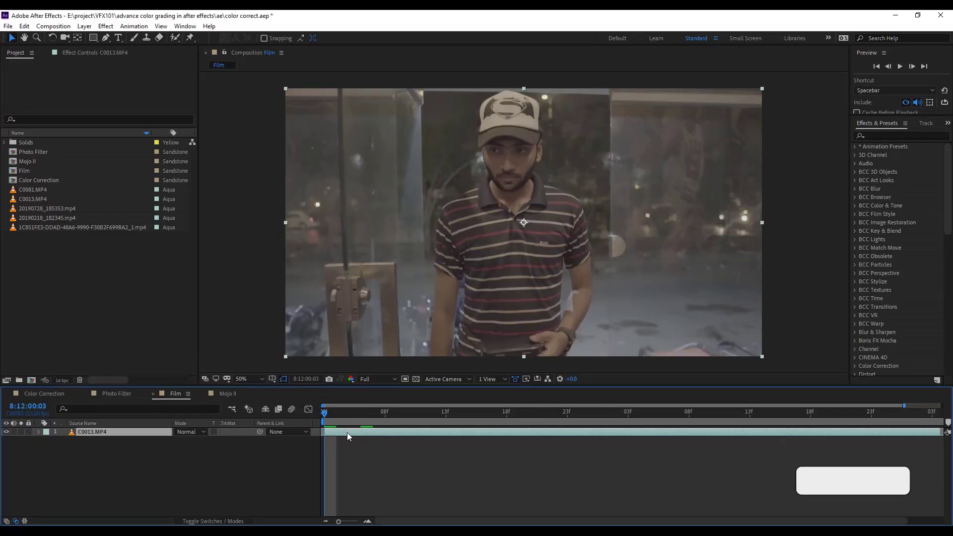
# Add a new adjustment layer above C0013.MP4
pyautogui.click(84, 26)
pyautogui.moveTo(99, 37)
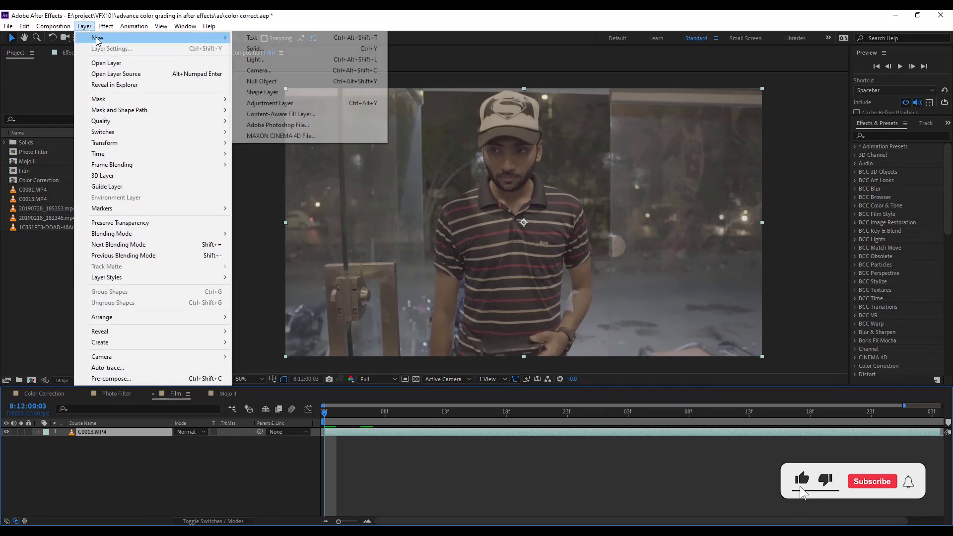
pyautogui.click(294, 103)
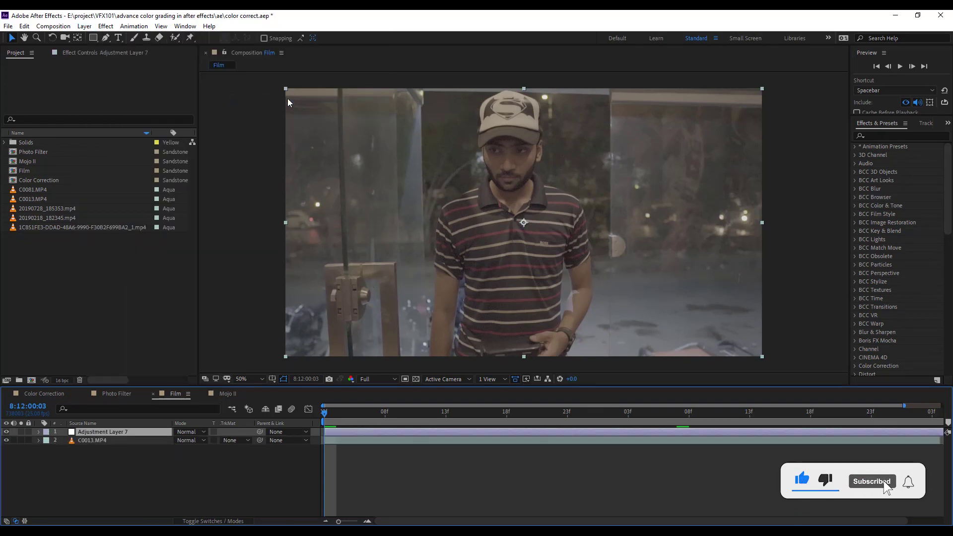
# Apply Magic Bullet Film with Kodak 5201 Vision 50D stock and toggle fx to compare
pyautogui.click(106, 26)
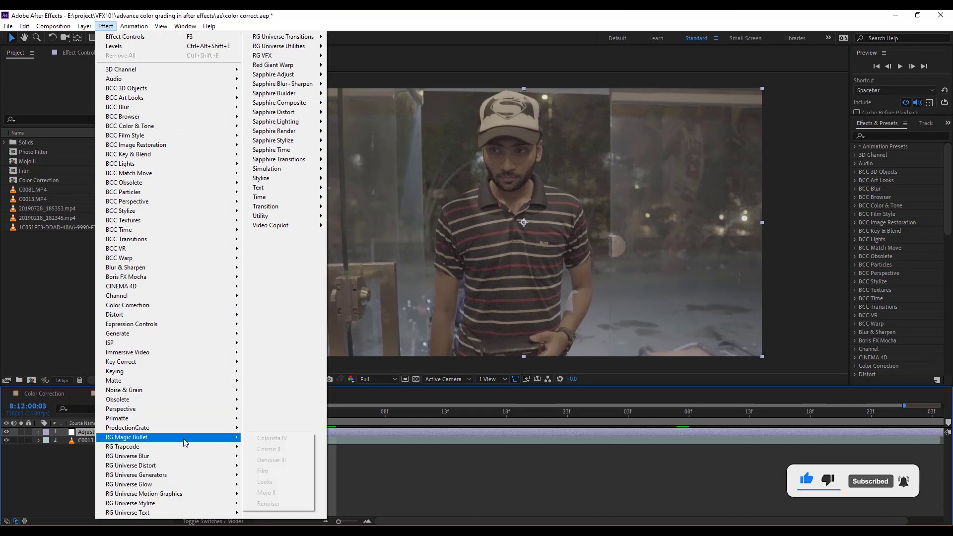
pyautogui.moveTo(178, 438)
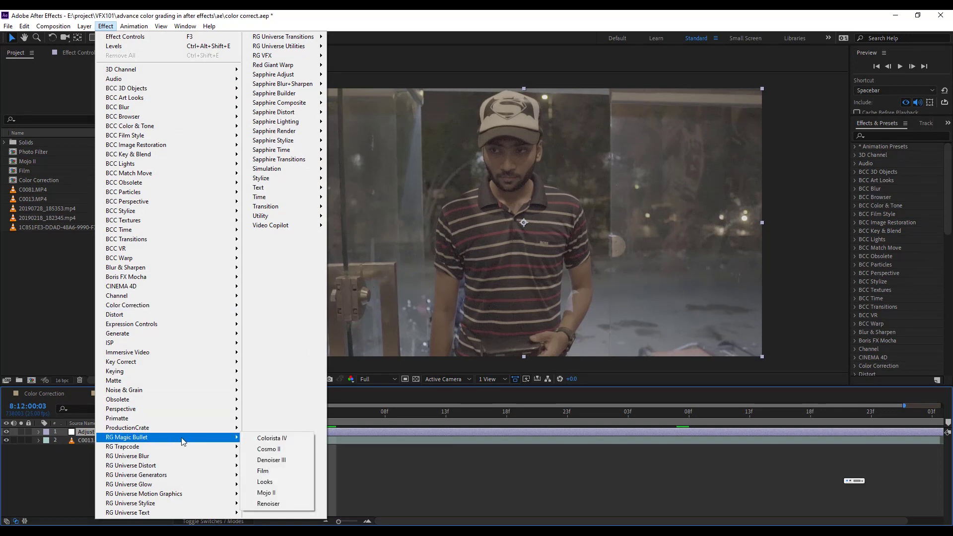
pyautogui.click(285, 472)
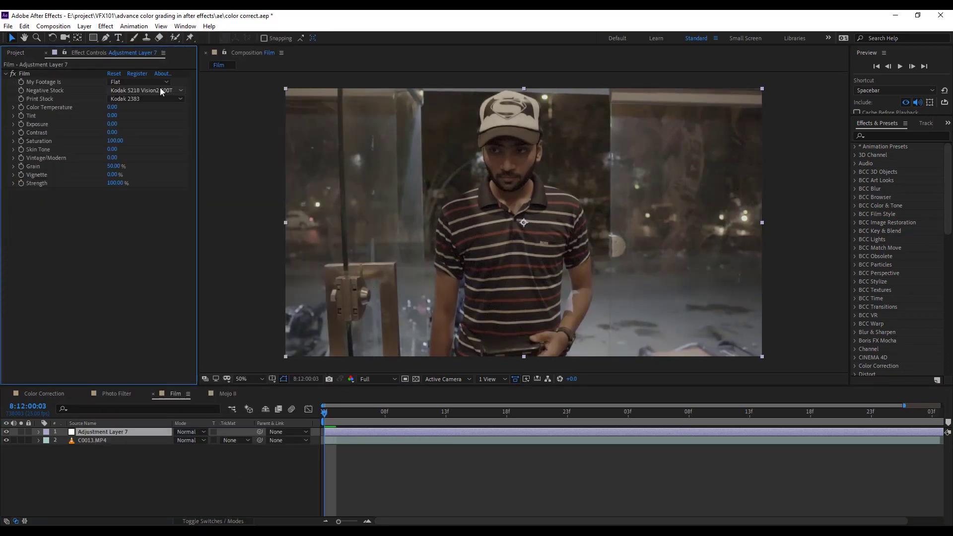
pyautogui.click(160, 90)
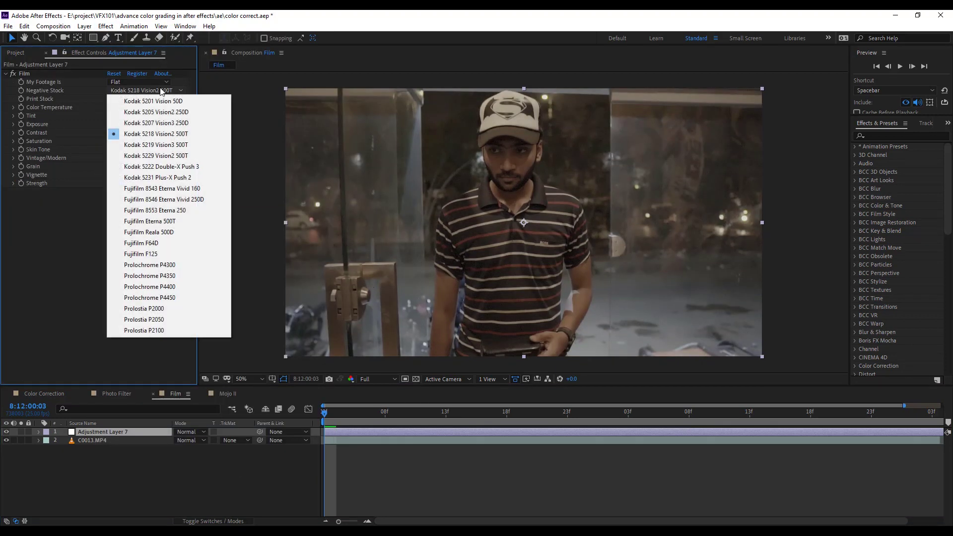
pyautogui.click(195, 102)
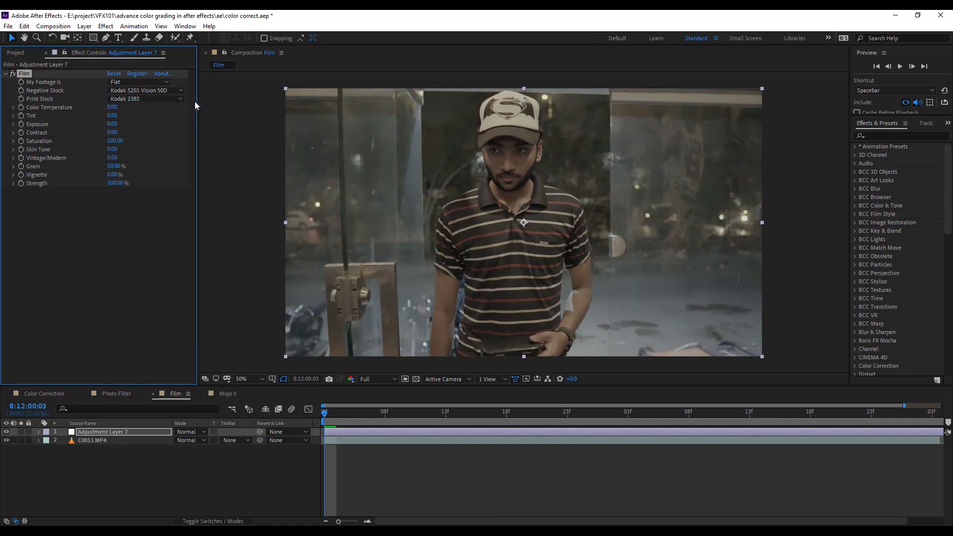
pyautogui.click(13, 75)
pyautogui.click(13, 75)
# Compare the Film effect on and off, then set Color Temperature to -24 and Tint to -2
pyautogui.click(13, 75)
pyautogui.click(13, 75)
pyautogui.click(113, 108)
pyautogui.write('-24')
pyautogui.press('Return')
pyautogui.click(112, 116)
pyautogui.write('-2')
pyautogui.press('Return')
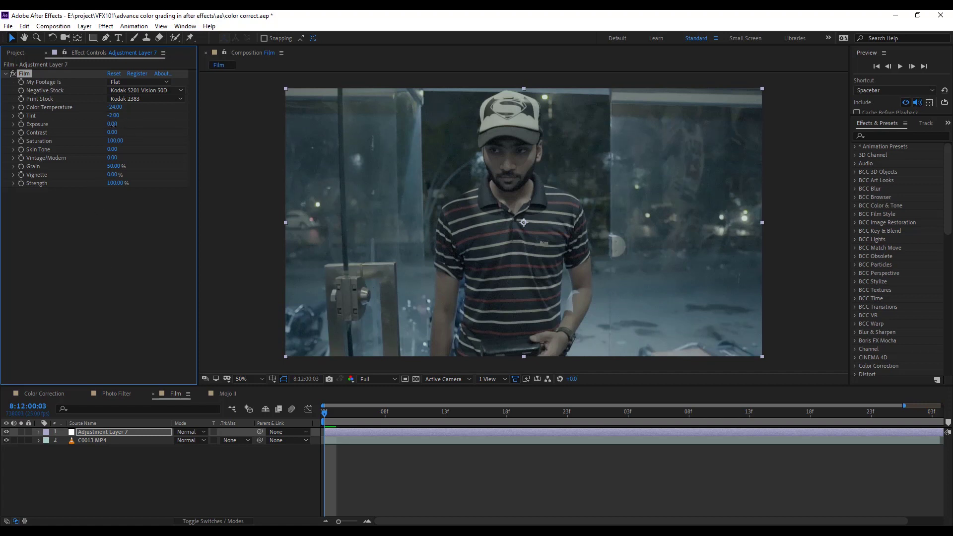
# Set the Film effect's Exposure to 0.41, Contrast to 72 and Saturation to 186
pyautogui.click(113, 125)
pyautogui.press('Return')
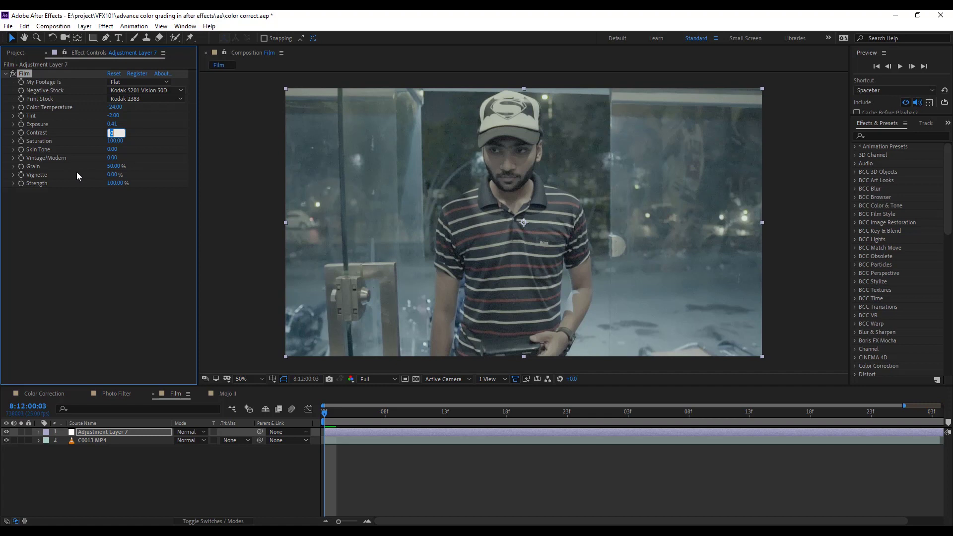
pyautogui.write('72')
pyautogui.press('Tab')
pyautogui.write('186')
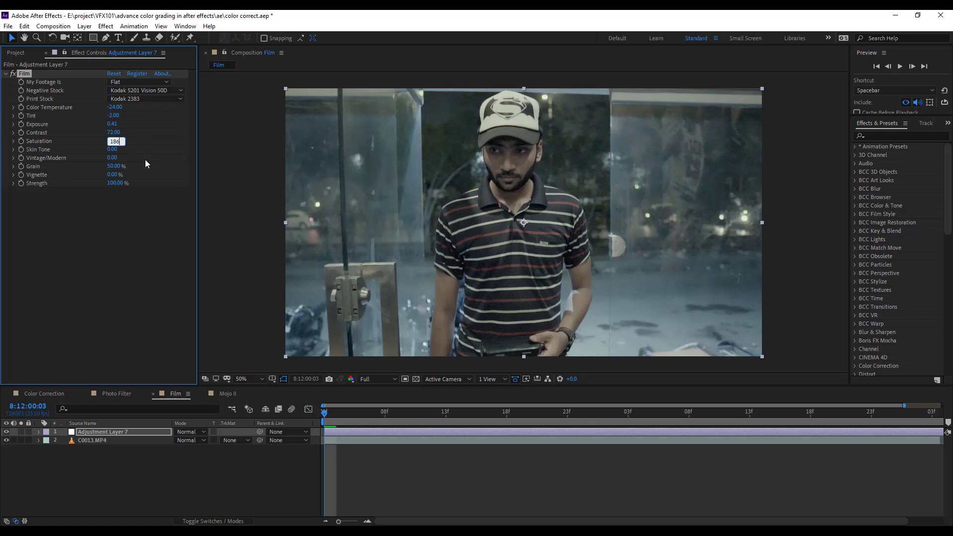
pyautogui.press('Return')
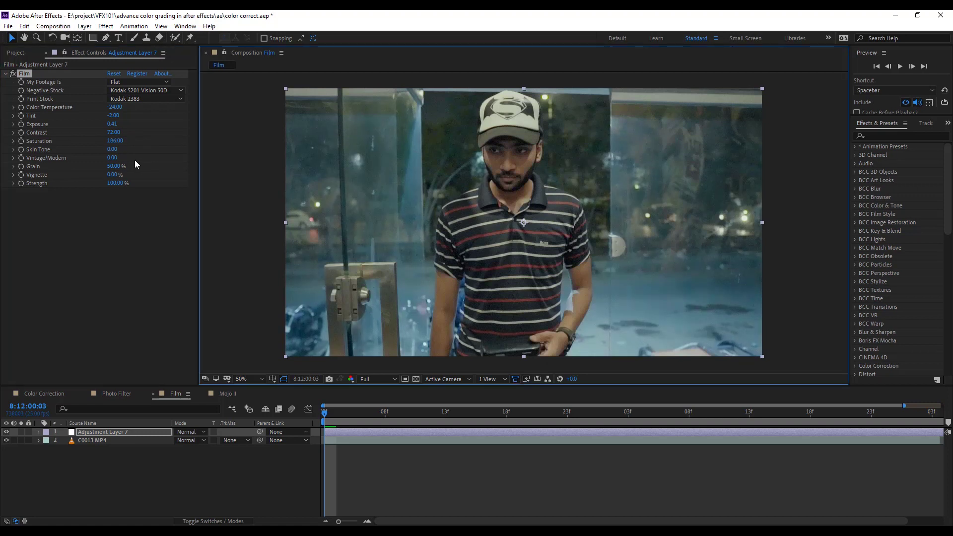
# Set Skin Tone to 28, Vintage/Modern to -2 and Grain to 0%
pyautogui.click(111, 149)
pyautogui.write('28')
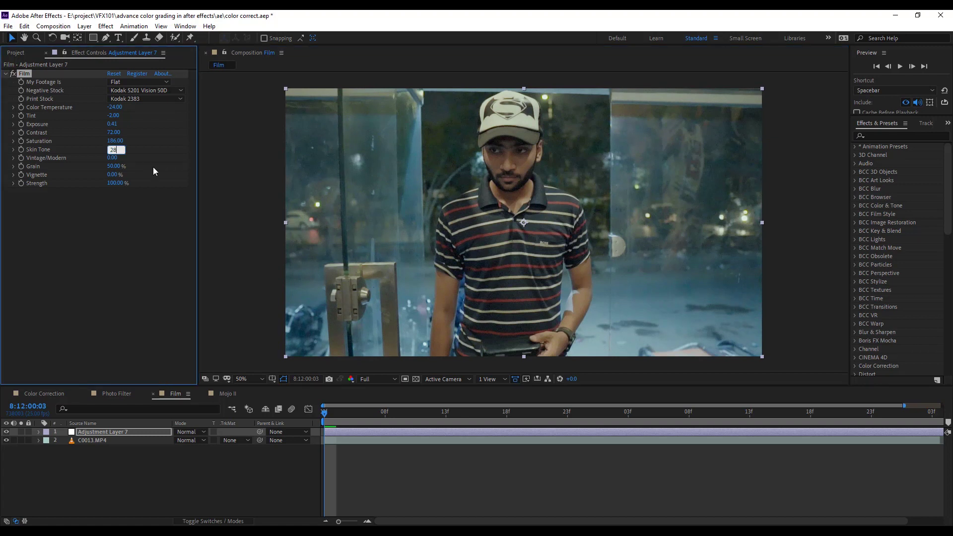
pyautogui.press('Return')
pyautogui.click(112, 158)
pyautogui.press('Return')
pyautogui.click(113, 167)
pyautogui.write('0')
pyautogui.press('Return')
# Add a 43% vignette, then toggle the Film effect off and on to compare
pyautogui.click(112, 175)
pyautogui.write('43')
pyautogui.press('Return')
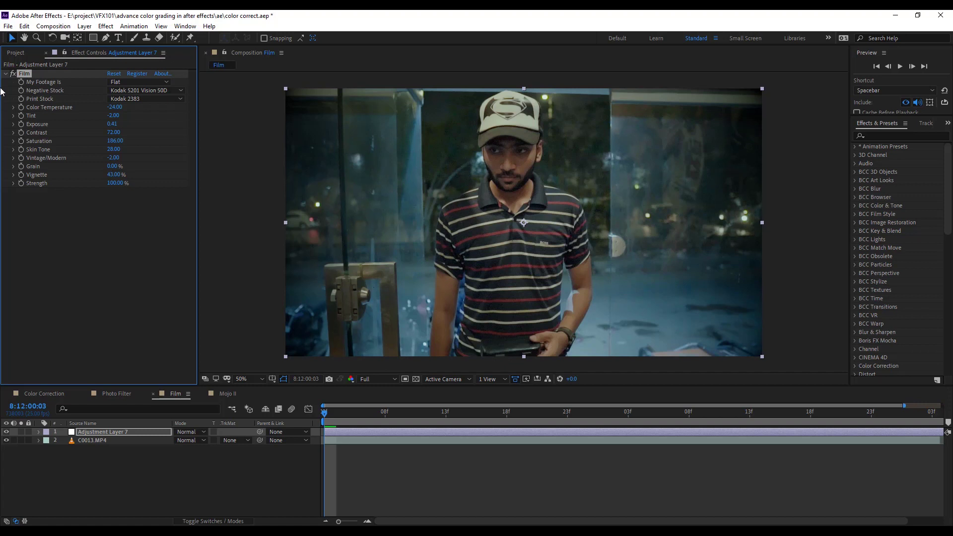
pyautogui.click(14, 75)
pyautogui.click(14, 74)
pyautogui.click(13, 75)
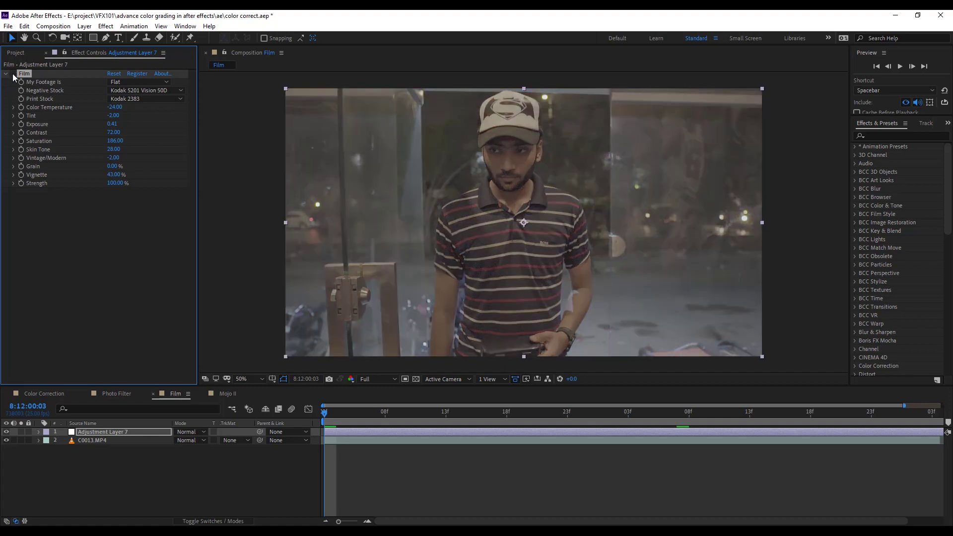
pyautogui.click(13, 74)
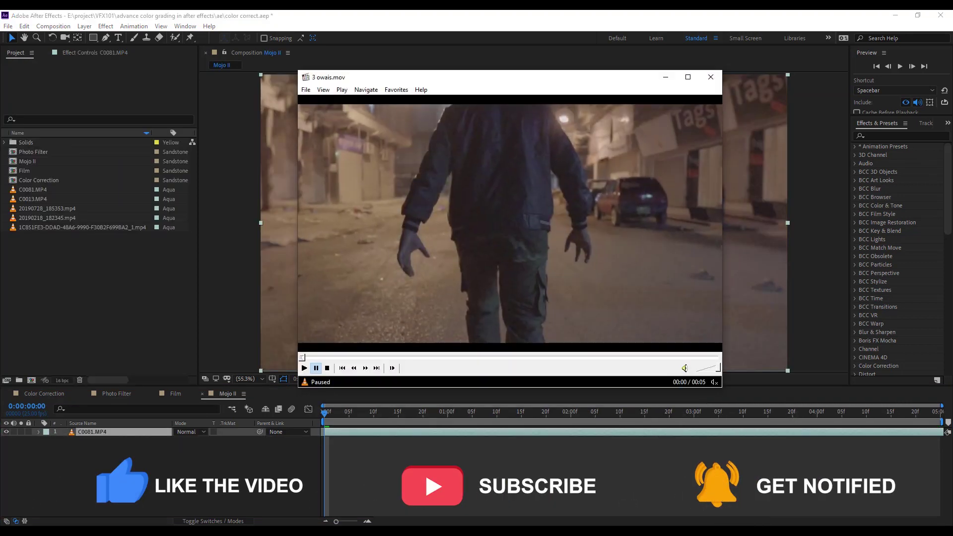
# Play the night street reference clip, restart it from the beginning, and close Media Player Classic
pyautogui.click(304, 368)
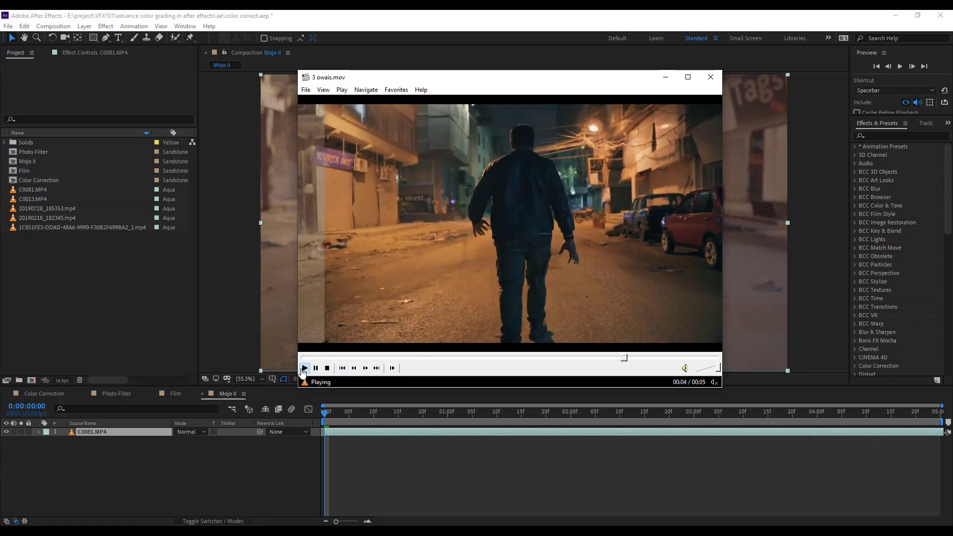
pyautogui.click(508, 301)
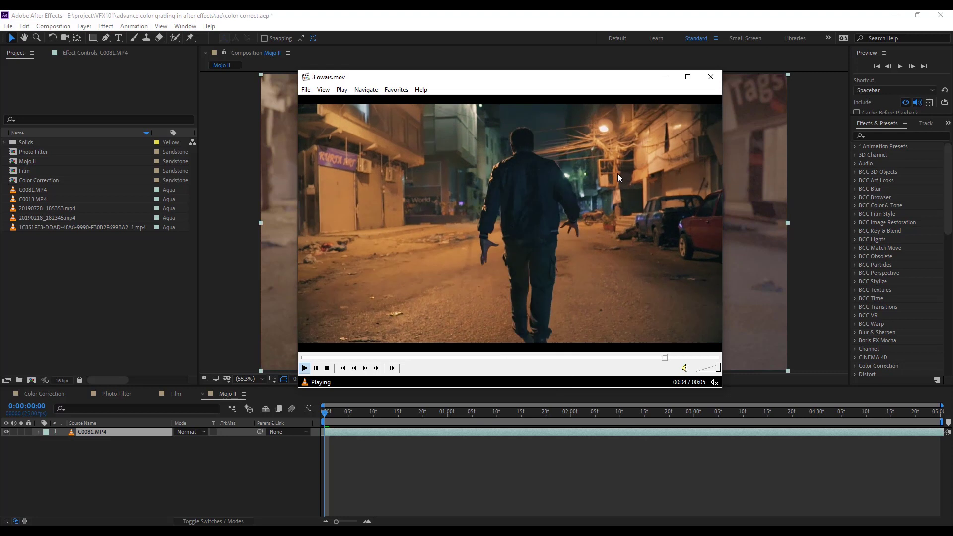
pyautogui.click(709, 78)
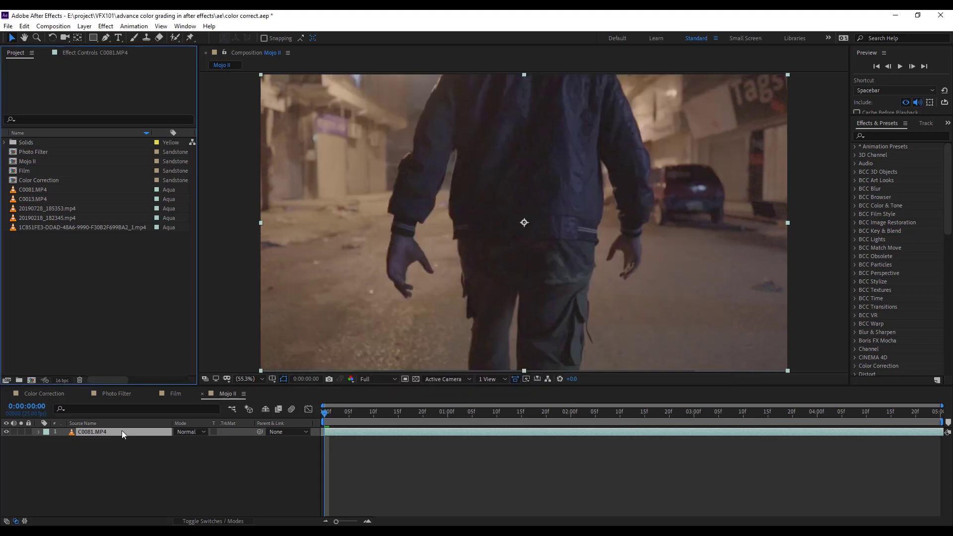
# Add an adjustment layer above C0081.MP4 and apply Magic Bullet Mojo II at 0:00:02:06
pyautogui.click(85, 26)
pyautogui.moveTo(100, 38)
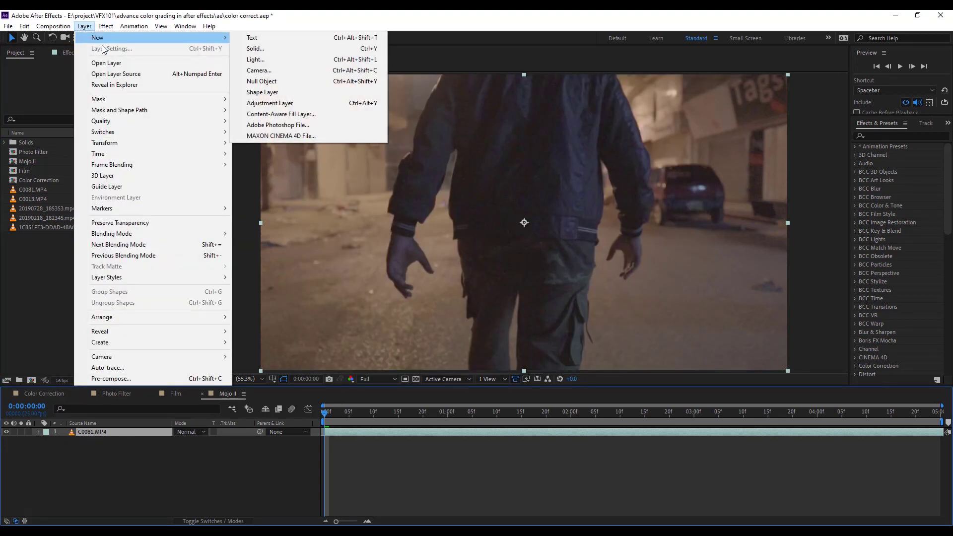
pyautogui.click(326, 103)
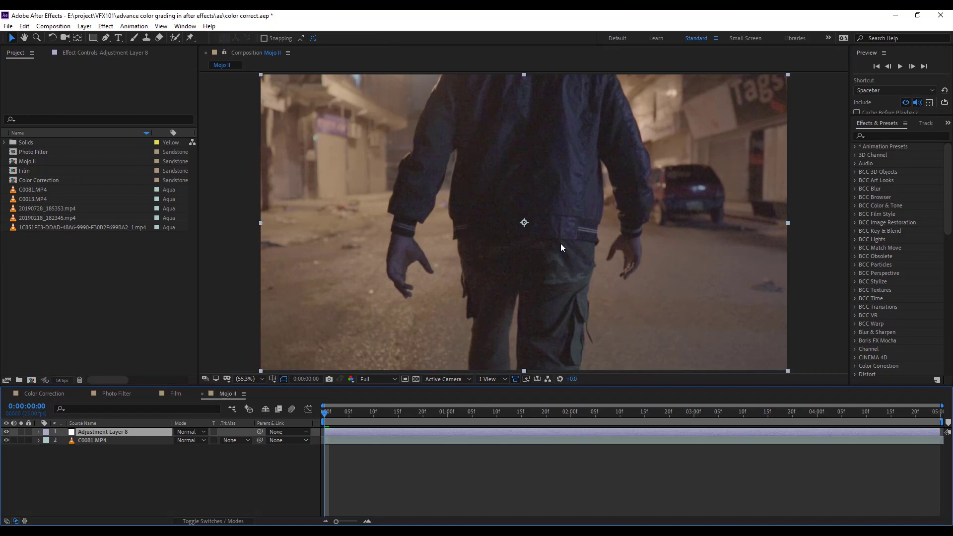
pyautogui.click(600, 424)
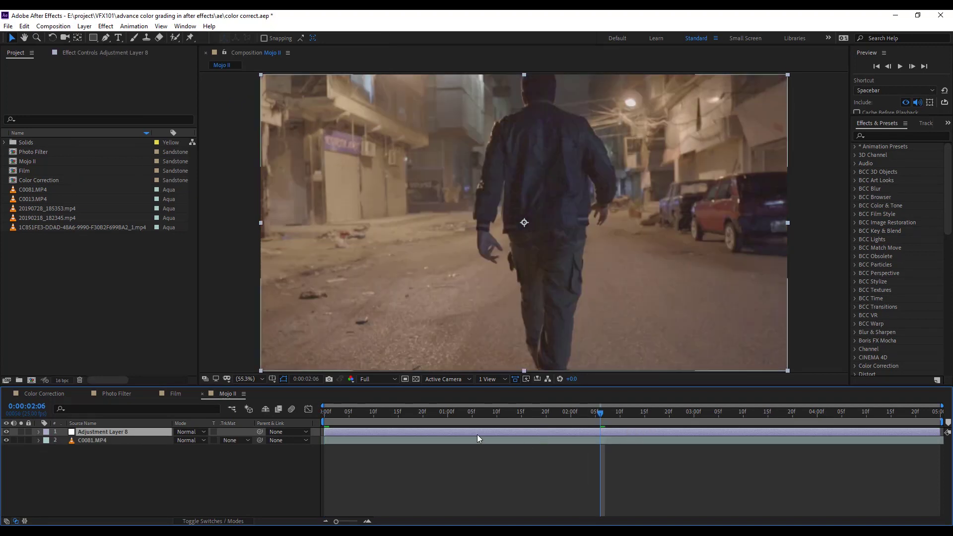
pyautogui.click(104, 25)
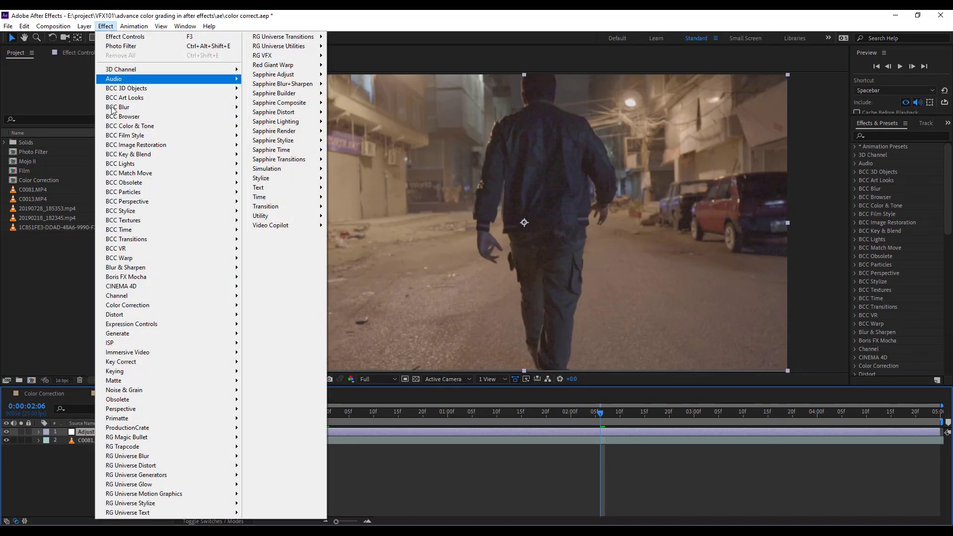
pyautogui.moveTo(181, 438)
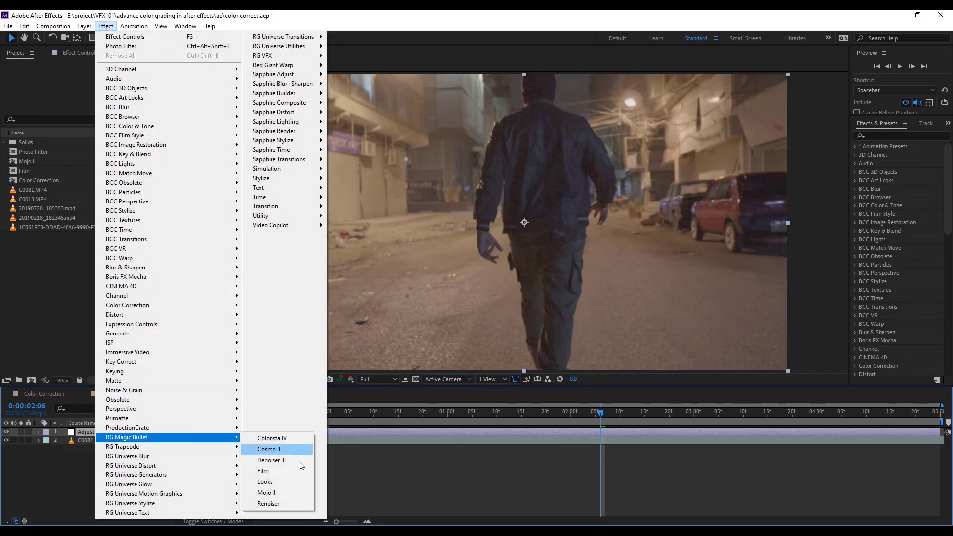
pyautogui.click(285, 496)
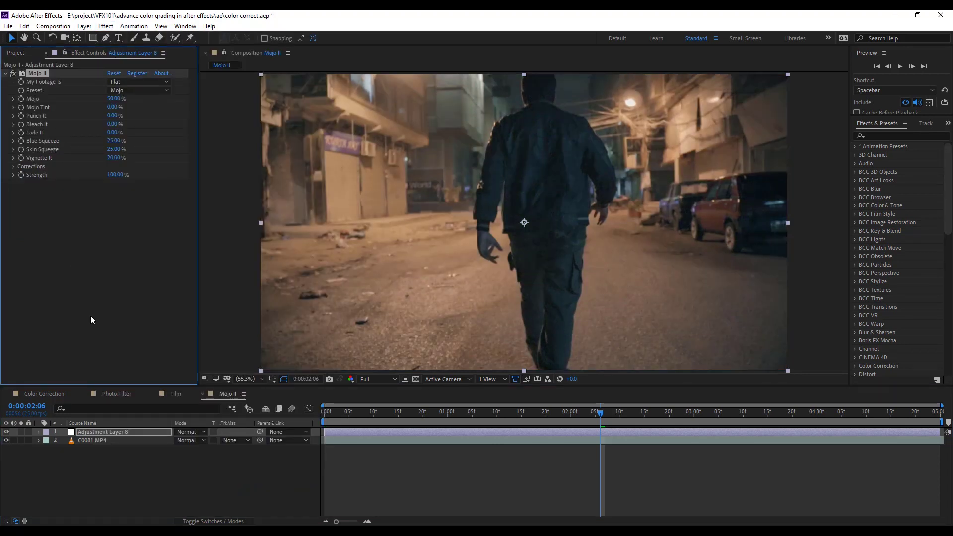
# Compare the Mojo II grade on and off, set the Mojo preset to None and Mojo Tint to 5%
pyautogui.click(7, 432)
pyautogui.click(7, 432)
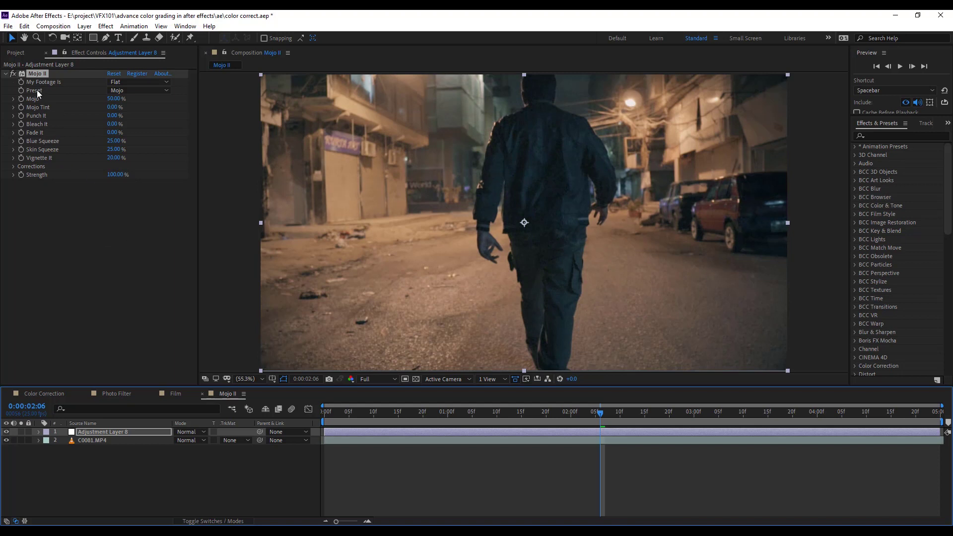
pyautogui.click(140, 91)
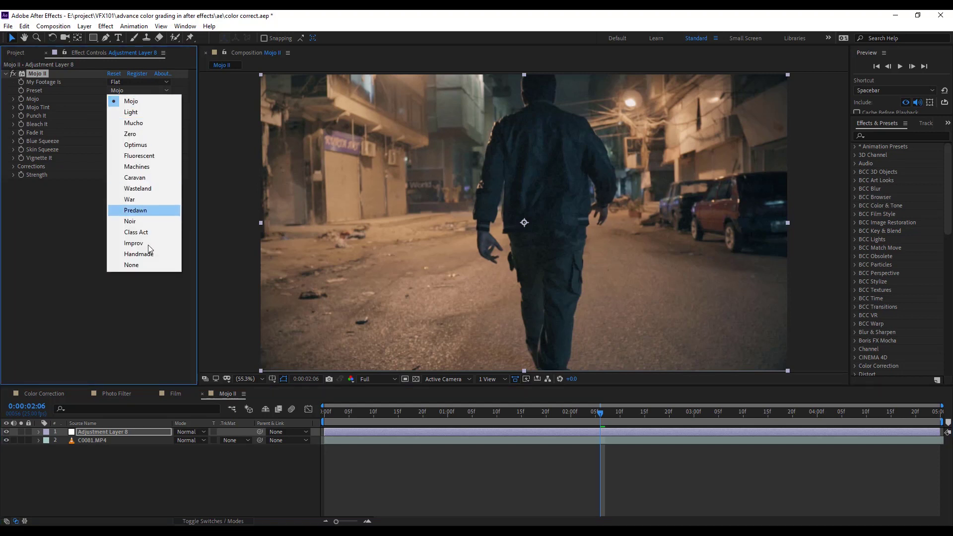
pyautogui.click(149, 267)
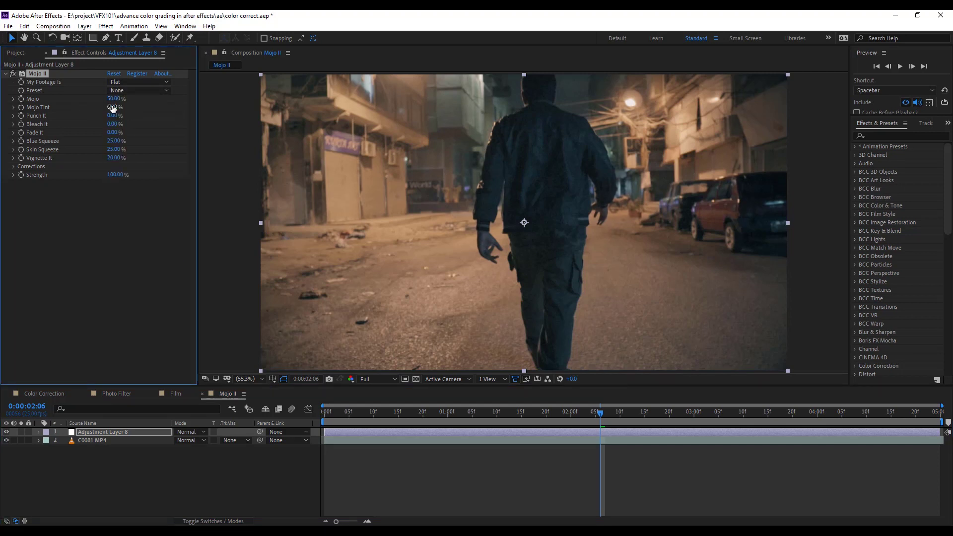
pyautogui.click(112, 109)
pyautogui.write('5')
pyautogui.press('Return')
# Set Mojo II's Bleach It to -56 and both Blue Squeeze and Skin Squeeze to 0
pyautogui.click(113, 115)
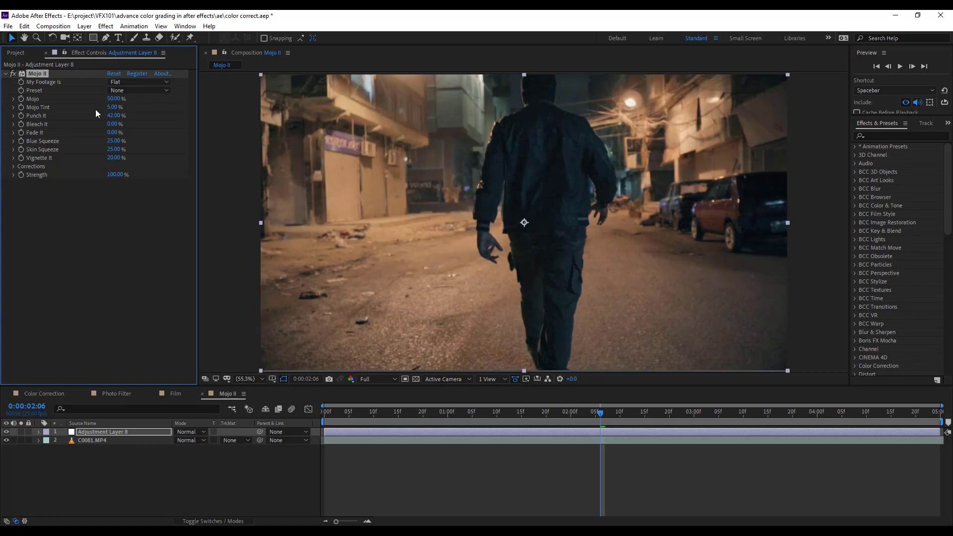
pyautogui.click(113, 124)
pyautogui.write('-56')
pyautogui.press('Return')
pyautogui.click(115, 142)
pyautogui.click(113, 150)
pyautogui.write('0')
pyautogui.press('Return')
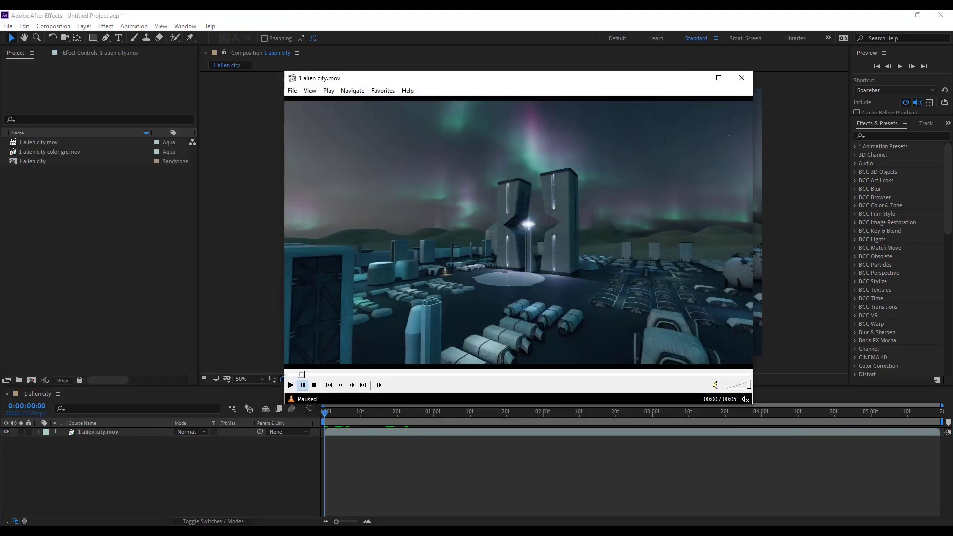
# Play the '1 alien city.mov' reference clip, then replay it from the start
pyautogui.press('space')
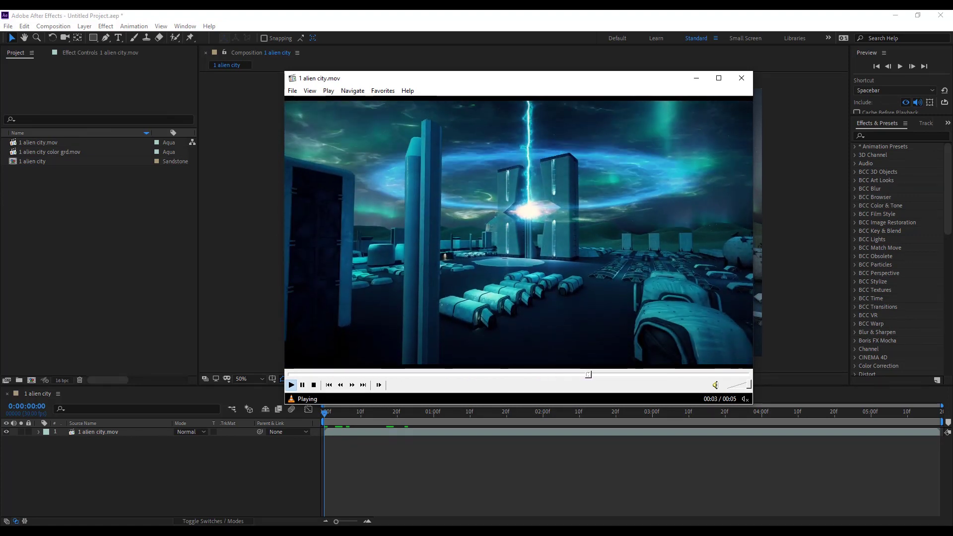
pyautogui.click(291, 389)
# Close the player, add a Magic Bullet Looks adjustment layer above the alien city clip, and open its editor
pyautogui.click(742, 78)
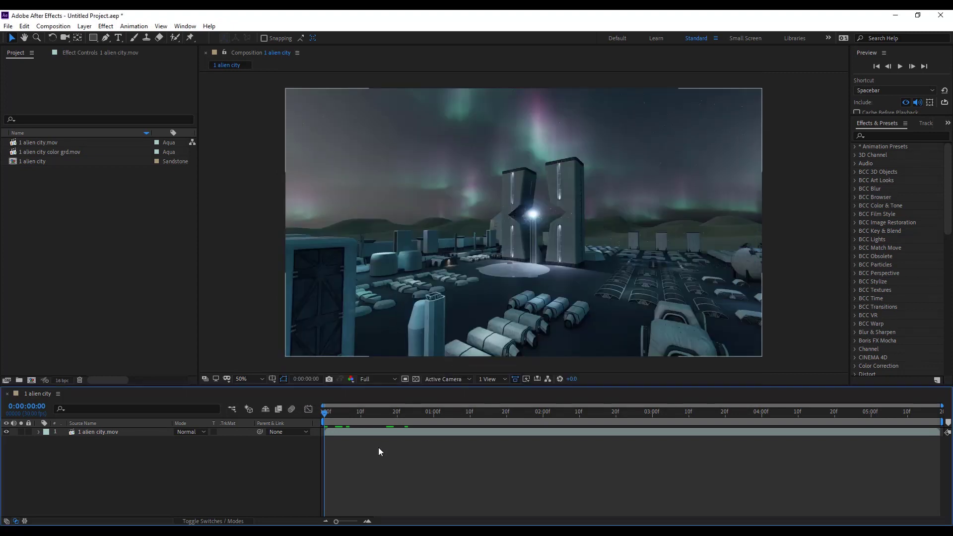
pyautogui.click(84, 26)
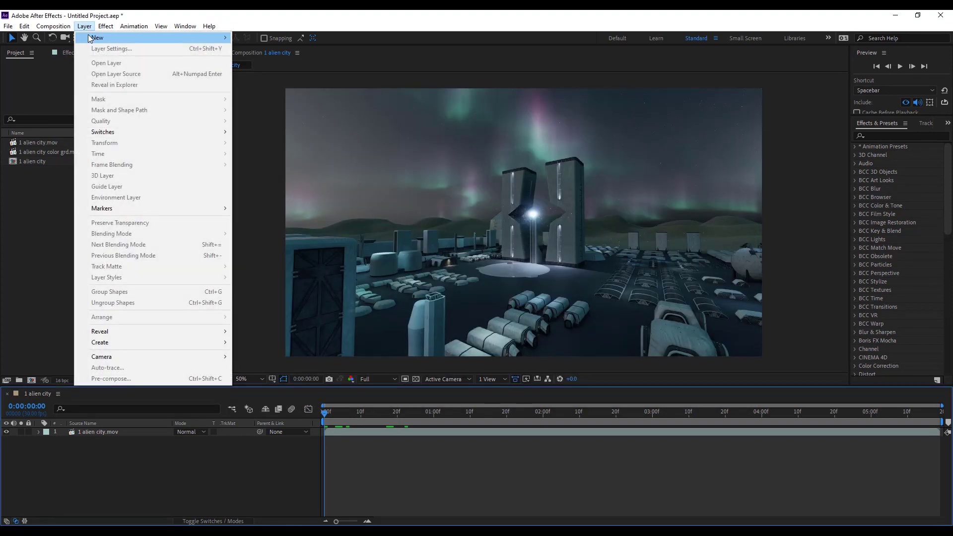
pyautogui.moveTo(149, 37)
pyautogui.click(291, 103)
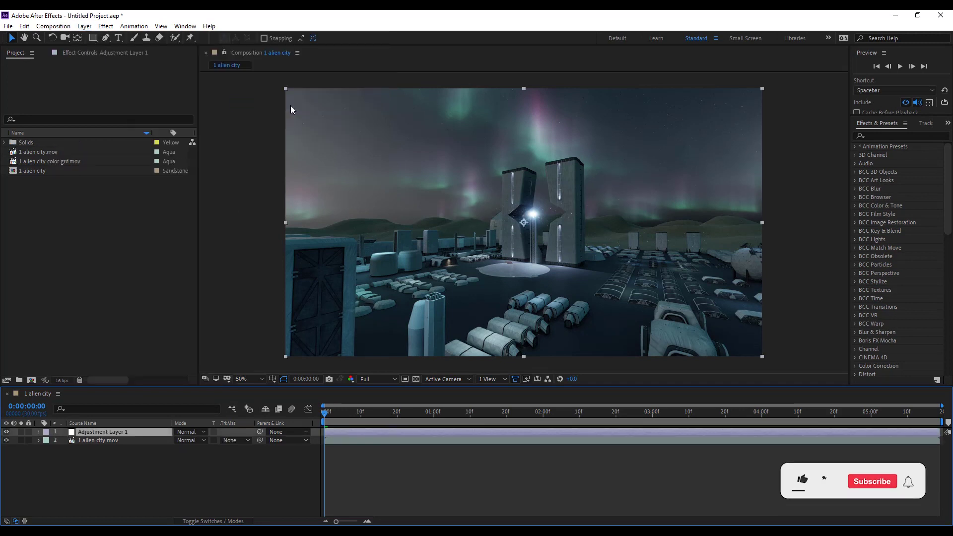
pyautogui.click(105, 26)
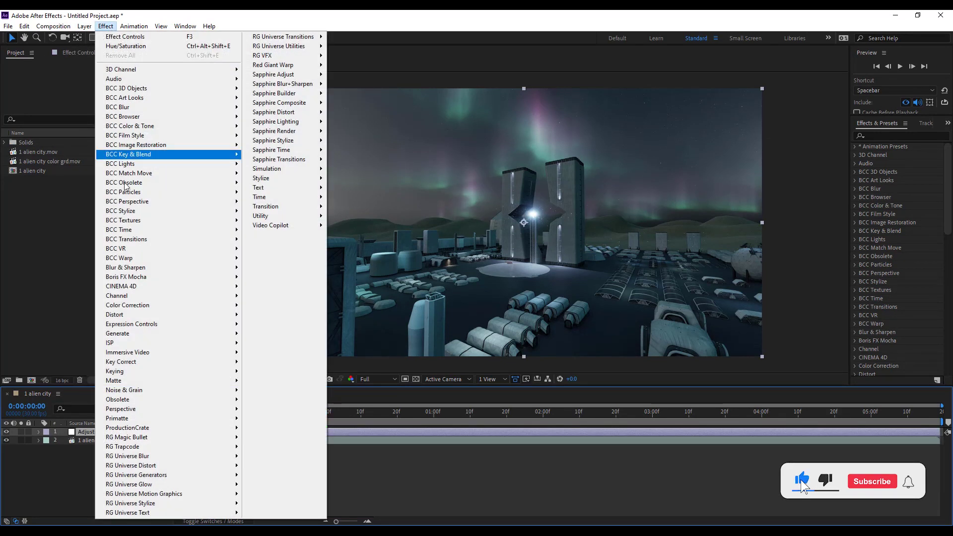
pyautogui.moveTo(175, 441)
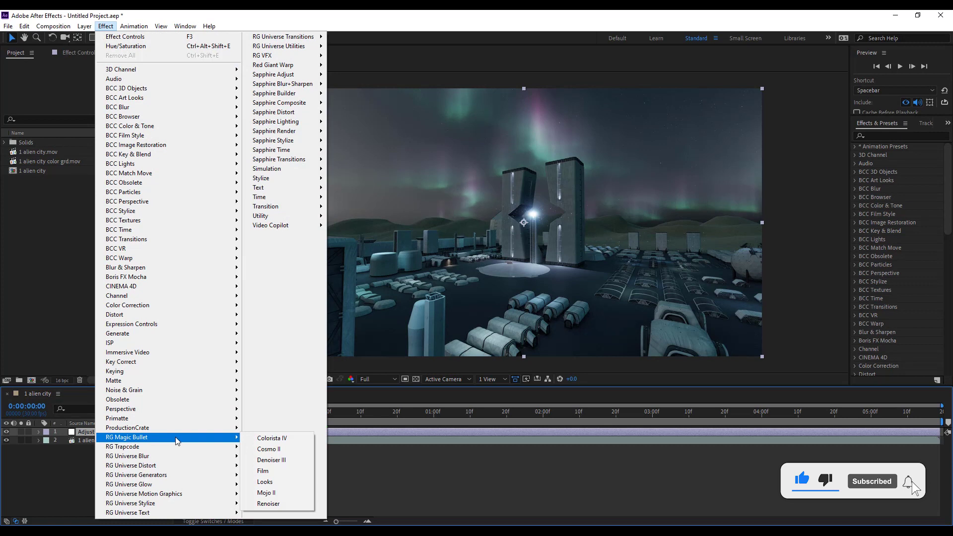
pyautogui.click(294, 482)
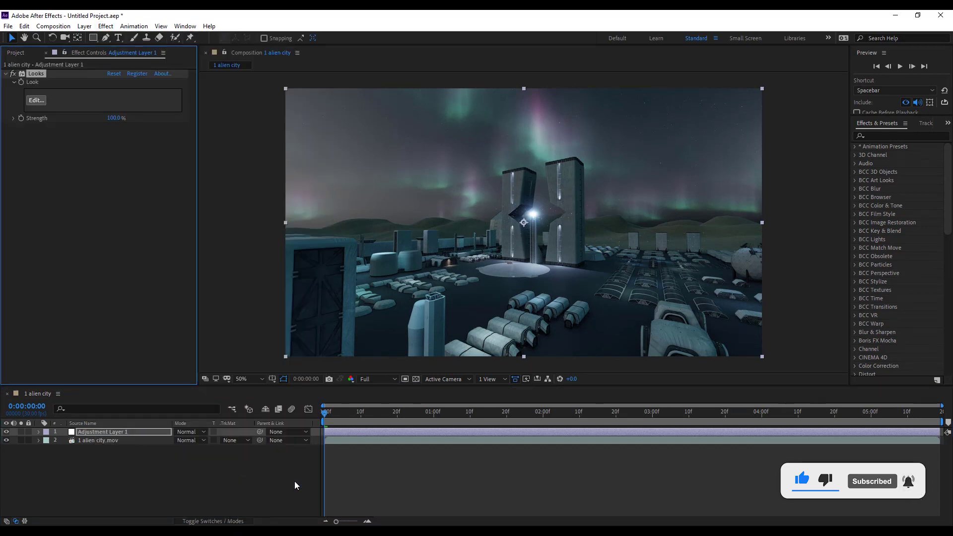
pyautogui.click(38, 101)
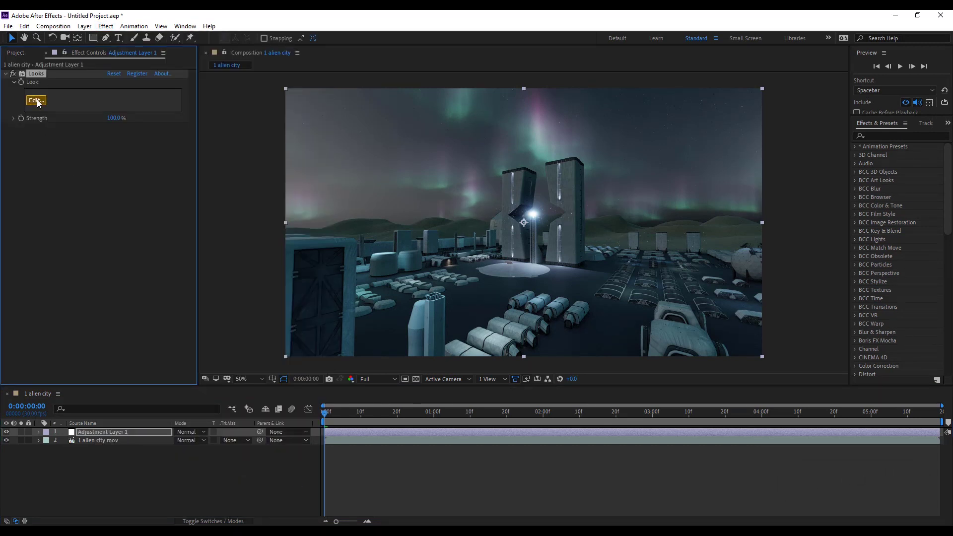
# Preview looks from Analog Tribe, Grunge, Indie and Techniques, then apply and accept Impulsive 4 Way
pyautogui.click(31, 61)
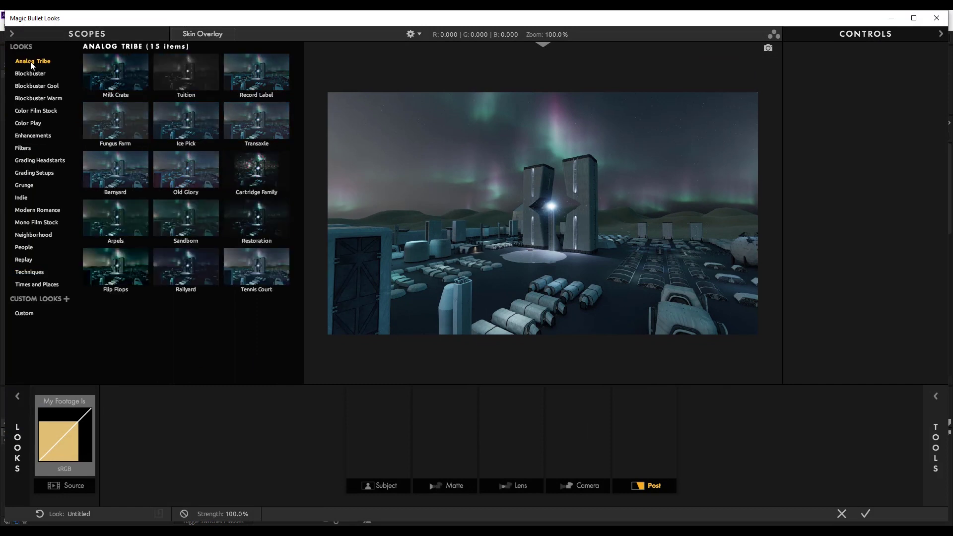
pyautogui.click(253, 130)
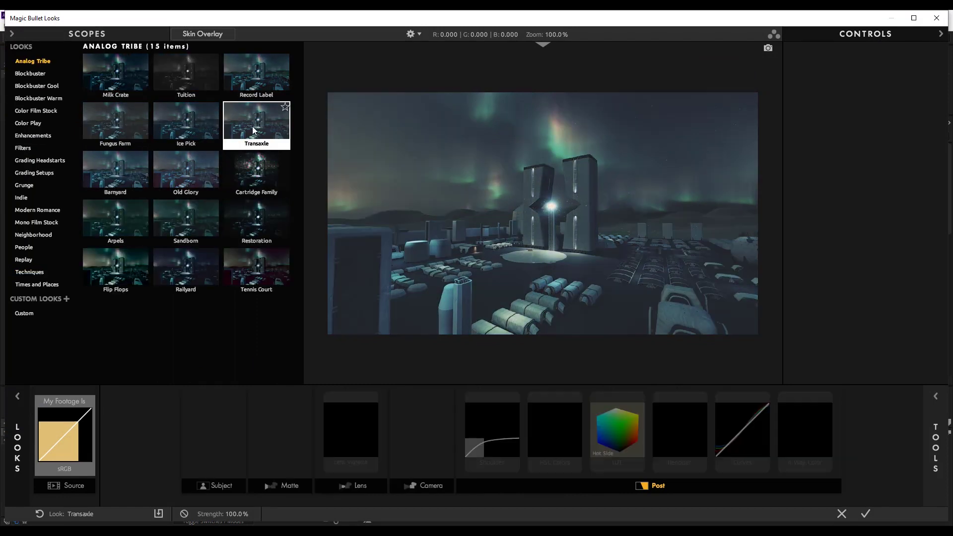
pyautogui.click(255, 177)
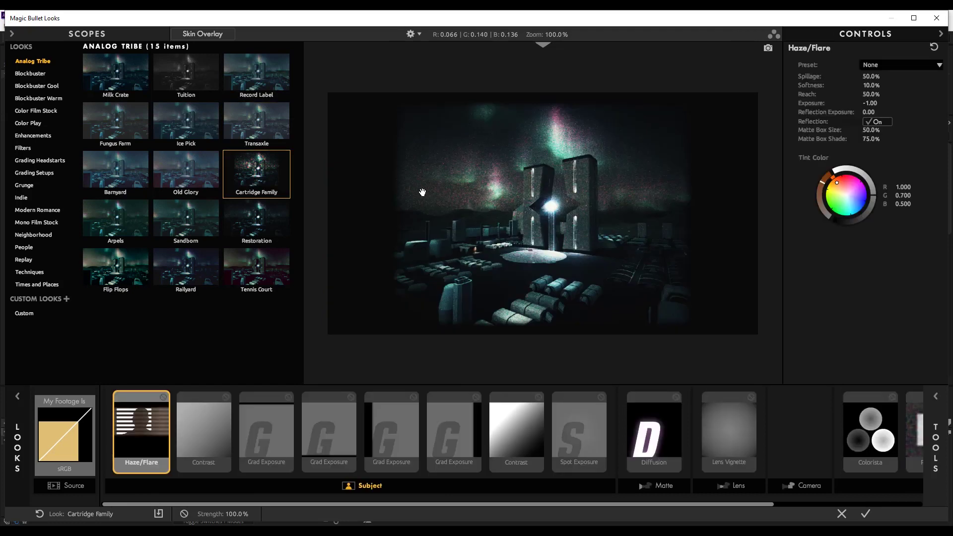
pyautogui.click(243, 219)
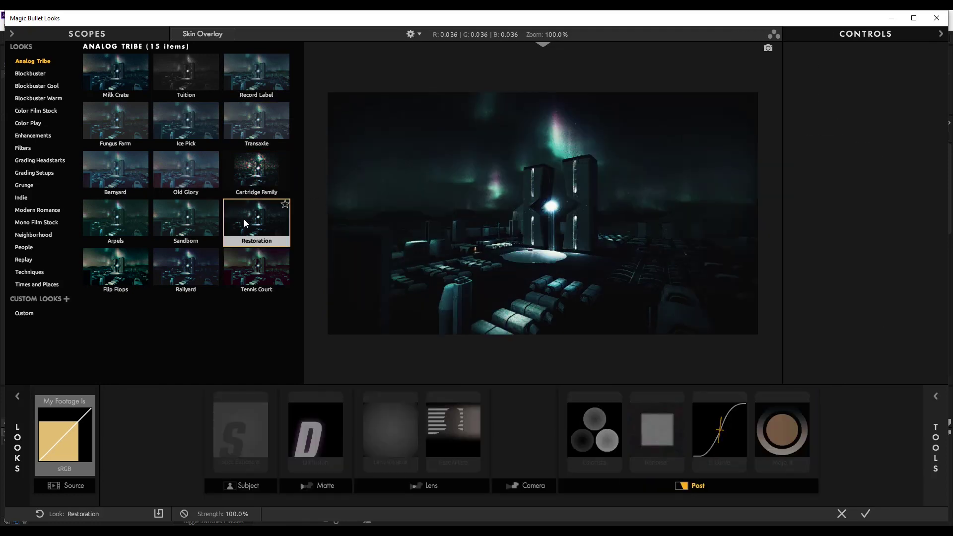
pyautogui.click(30, 185)
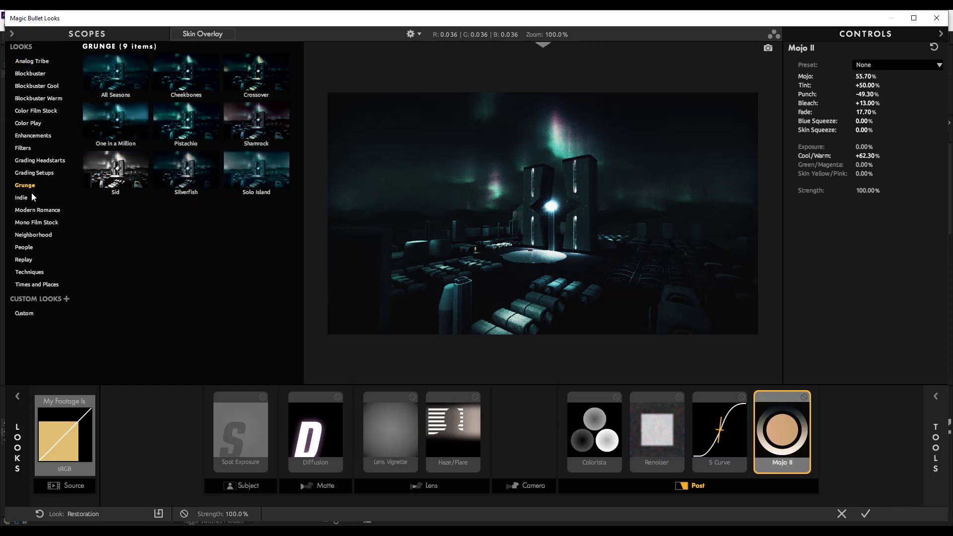
pyautogui.click(22, 197)
pyautogui.click(186, 268)
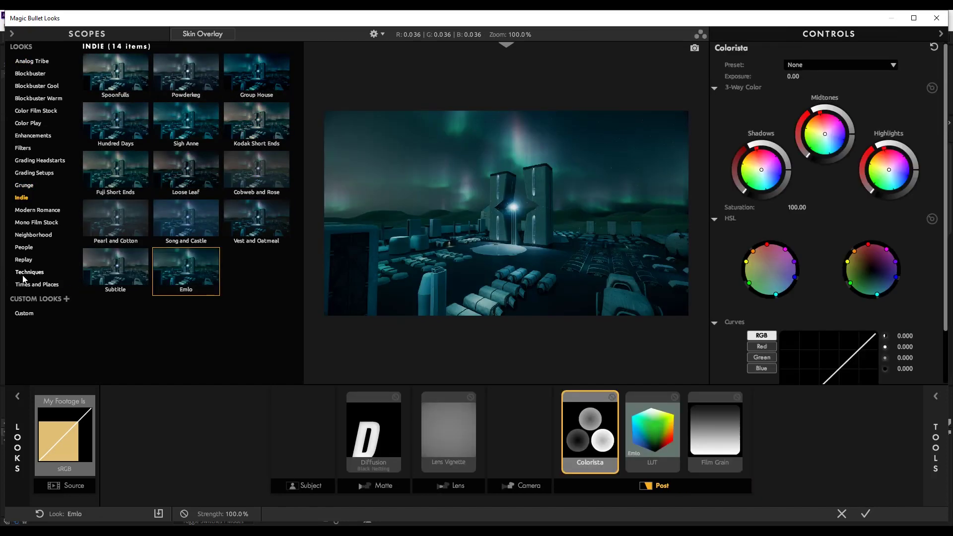
pyautogui.click(31, 272)
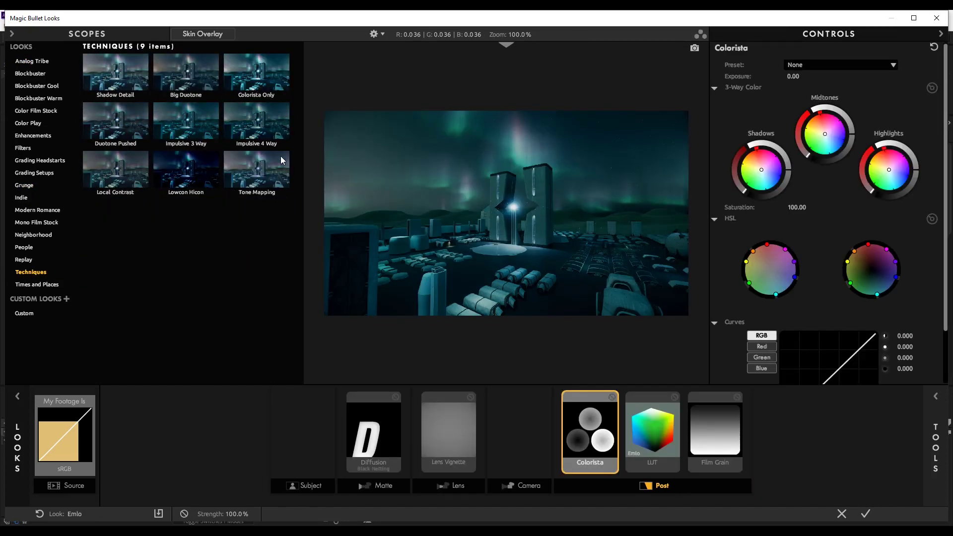
pyautogui.click(270, 125)
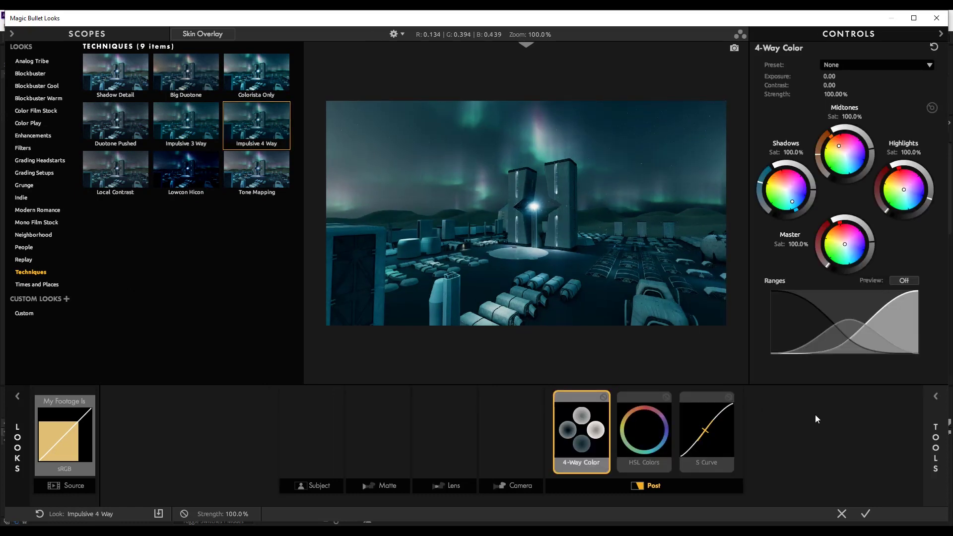
pyautogui.click(867, 514)
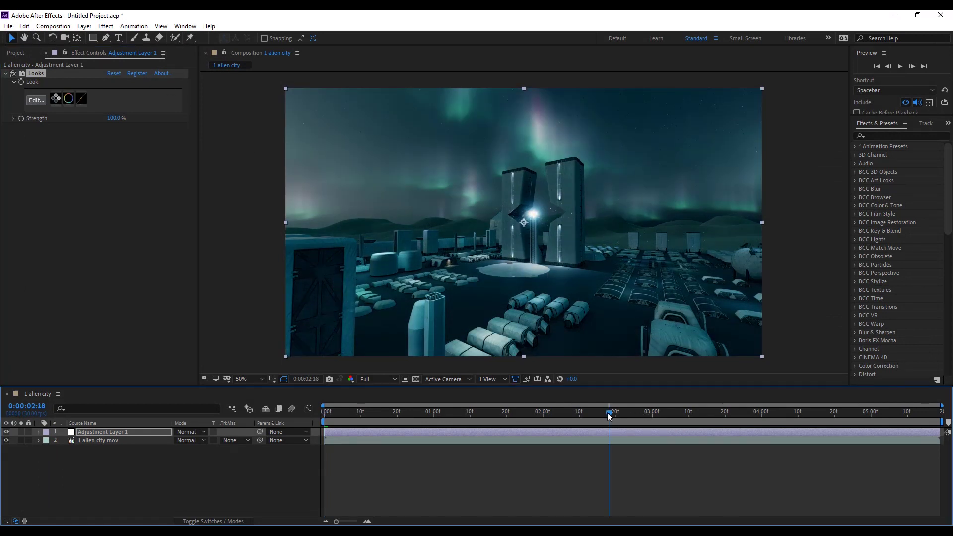
# At 0:00:02:18, add a Photo Filter to the adjustment layer using the Deep Blue filter
pyautogui.click(608, 412)
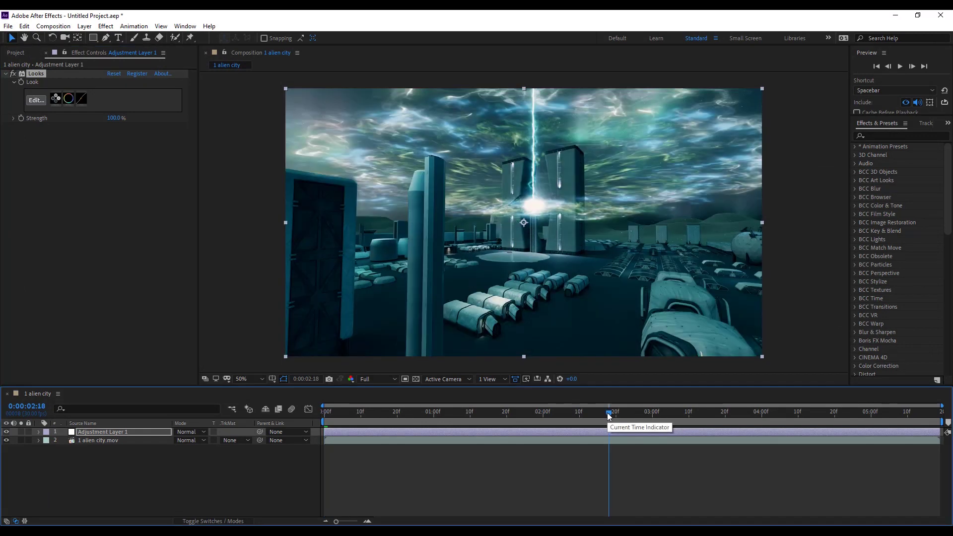
pyautogui.click(106, 26)
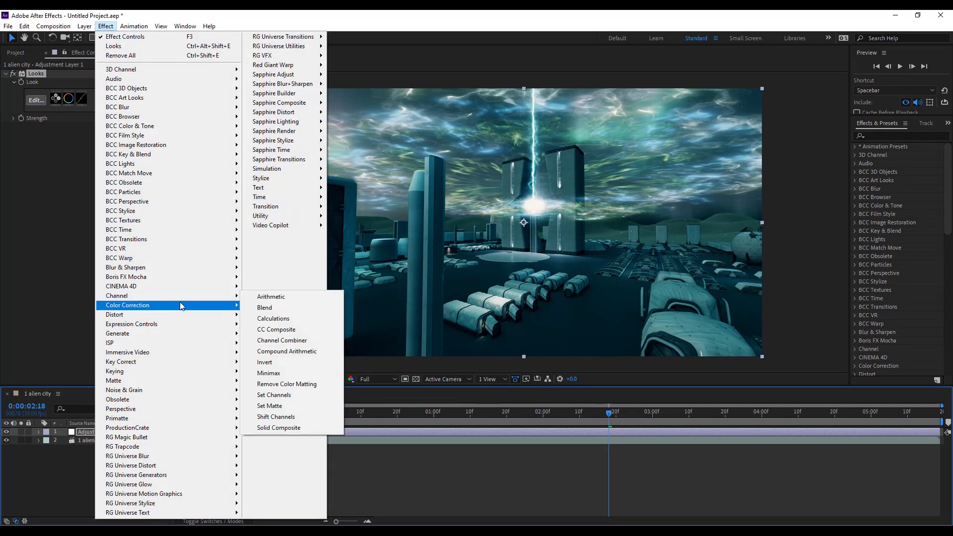
pyautogui.moveTo(181, 305)
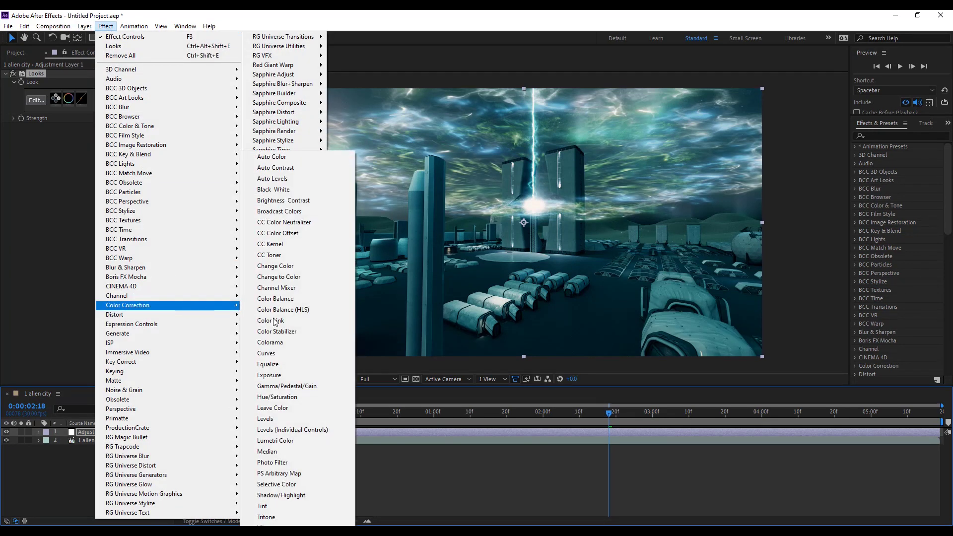
pyautogui.click(321, 465)
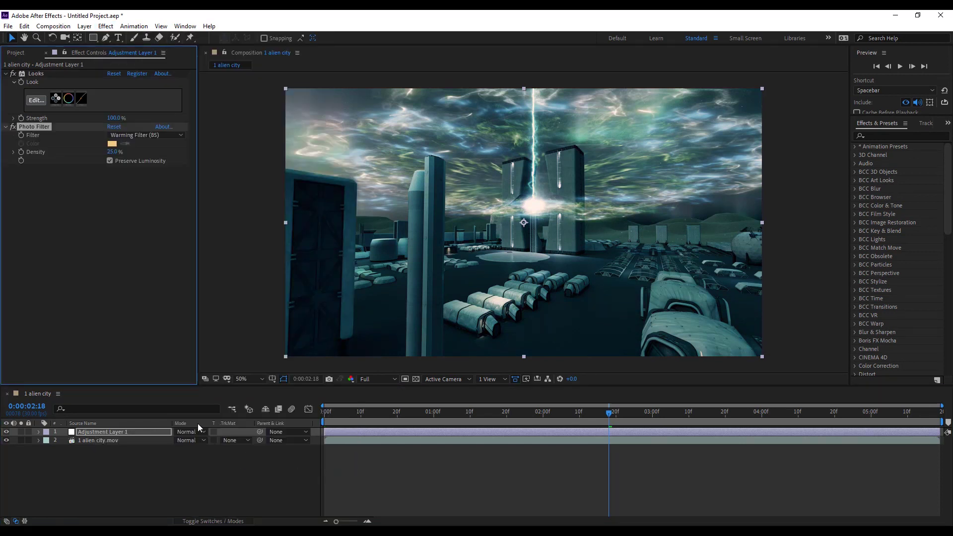
pyautogui.click(147, 136)
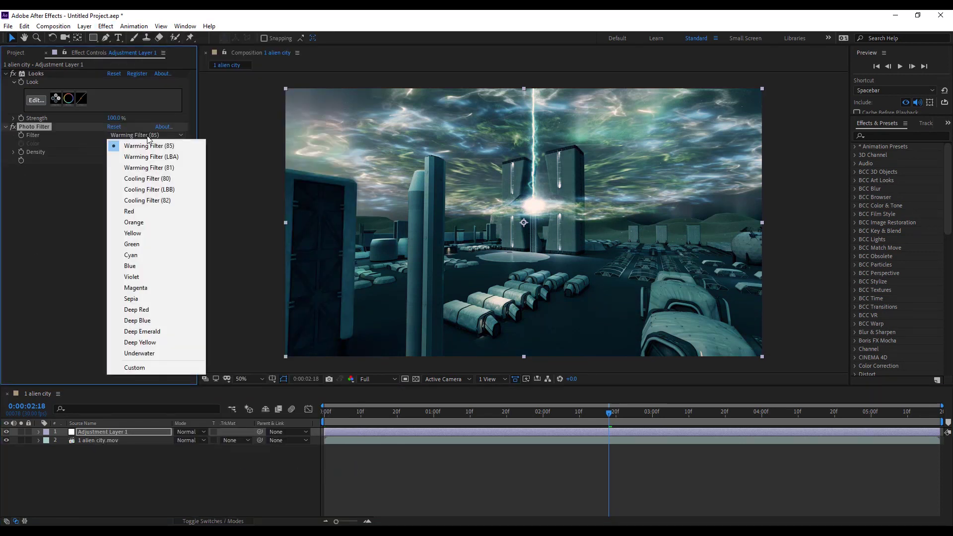
pyautogui.click(159, 320)
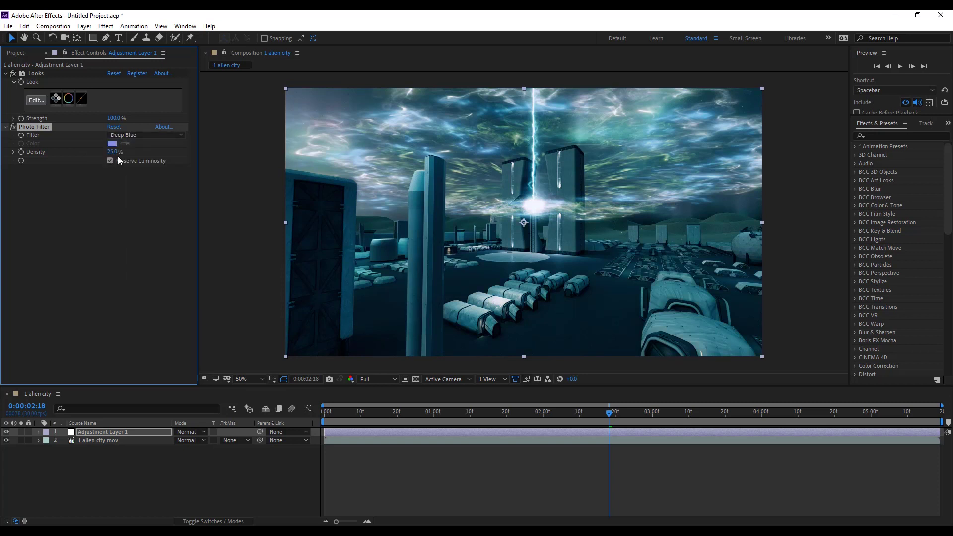
# Add a Vibrance effect to the alien city adjustment layer with Vibrance at 50
pyautogui.click(105, 27)
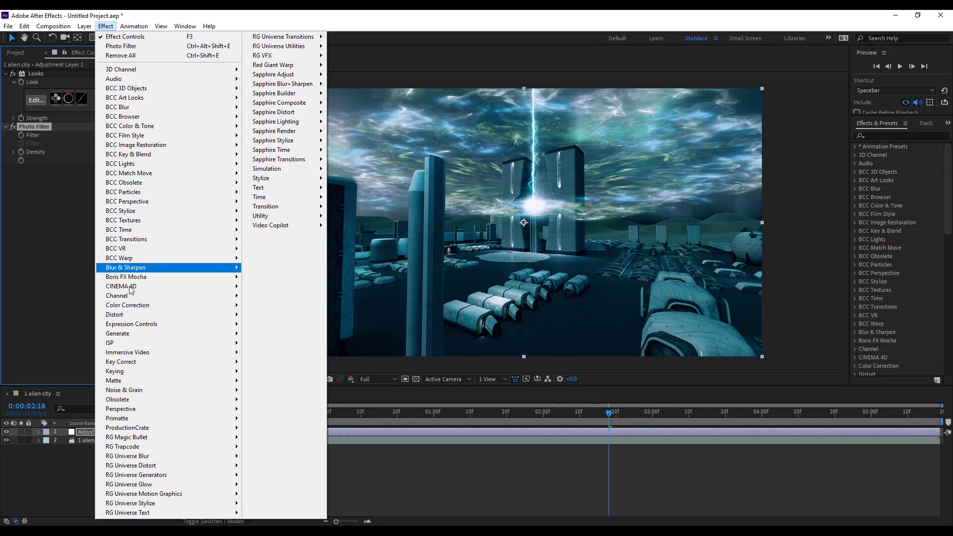
pyautogui.moveTo(147, 307)
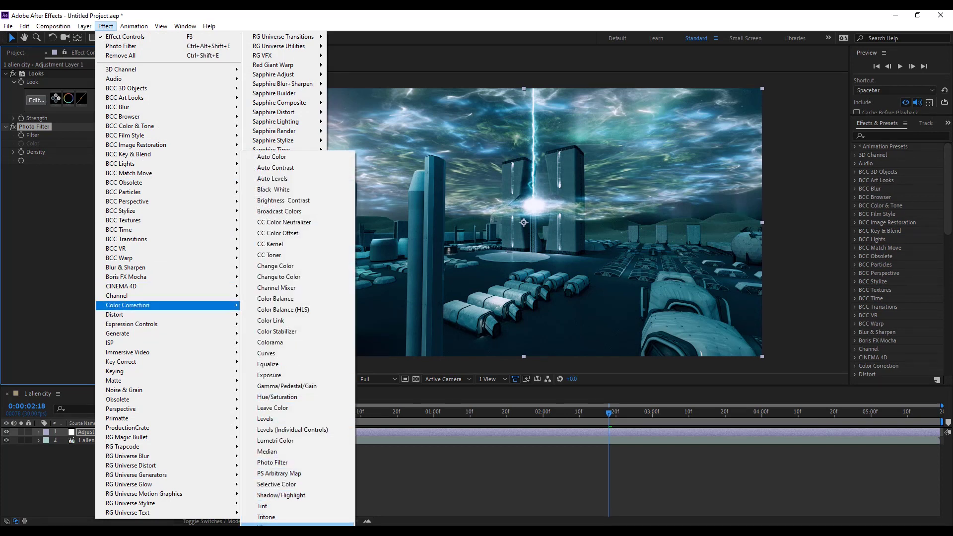
pyautogui.click(275, 525)
pyautogui.click(111, 179)
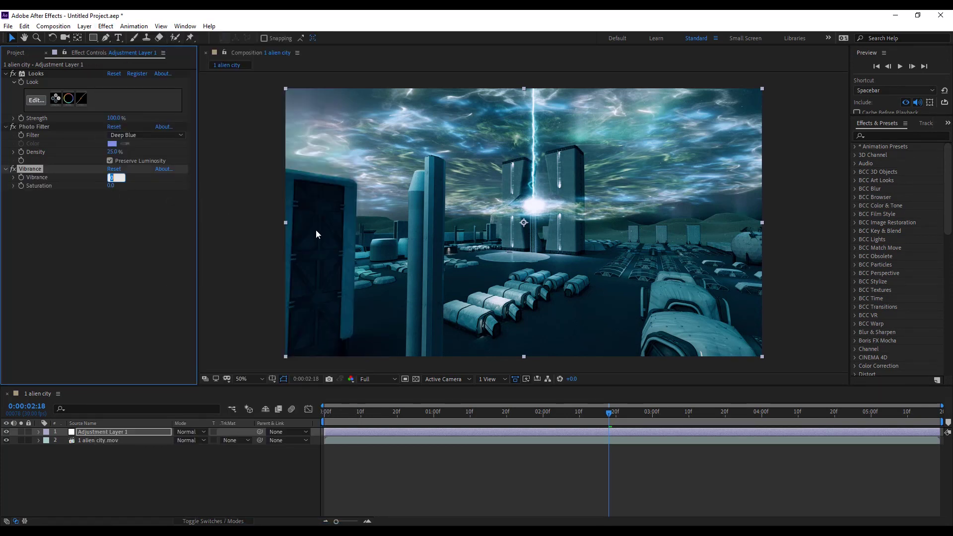
pyautogui.press('Return')
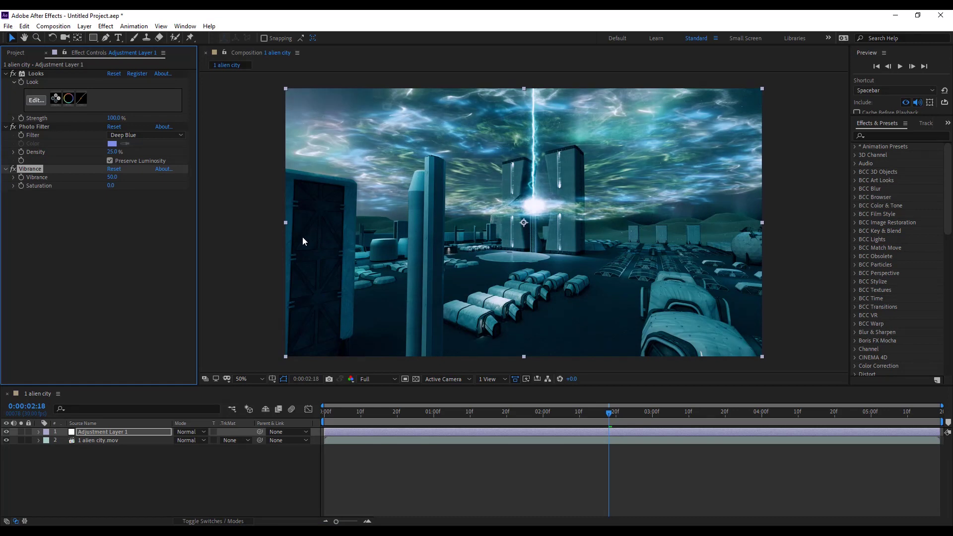